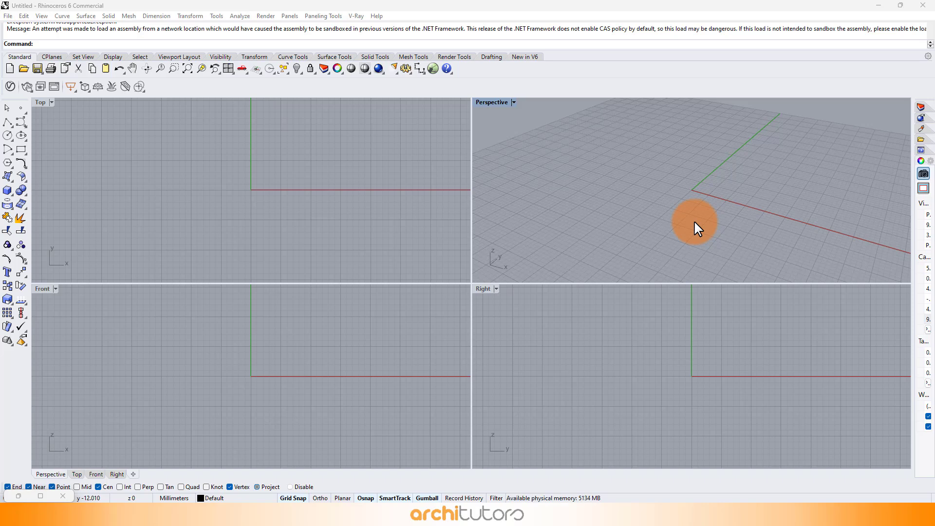
# - Start a Spiral with the Vertical option, with its axis rising 26 mm from the origin
pyautogui.click(693, 222)
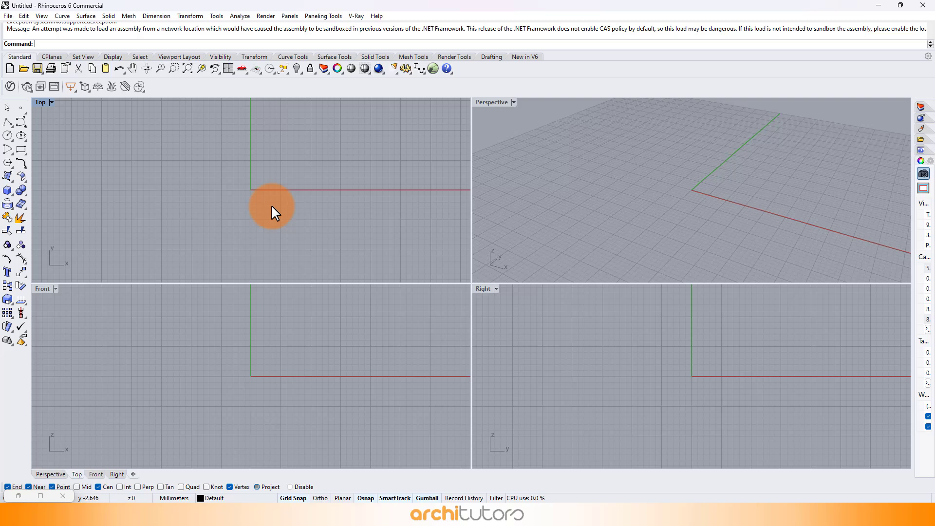
pyautogui.write('Spiral')
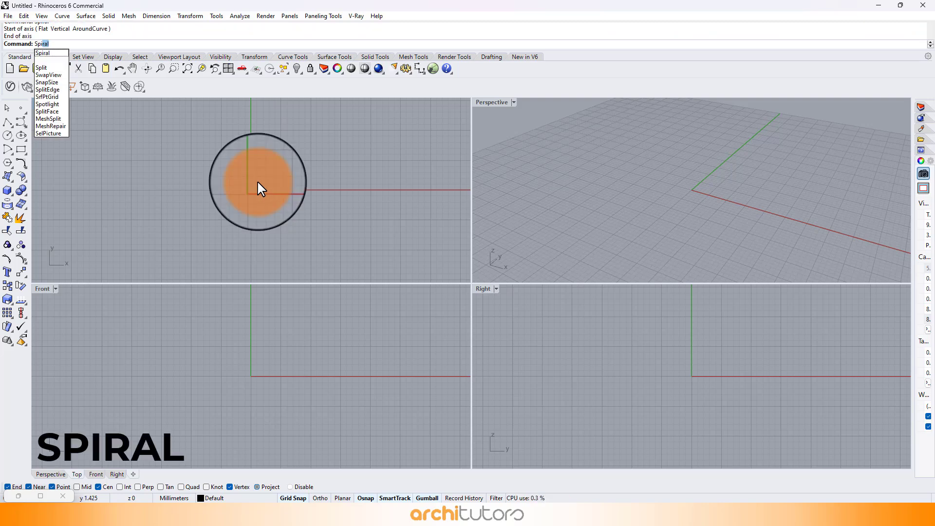
pyautogui.press('Return')
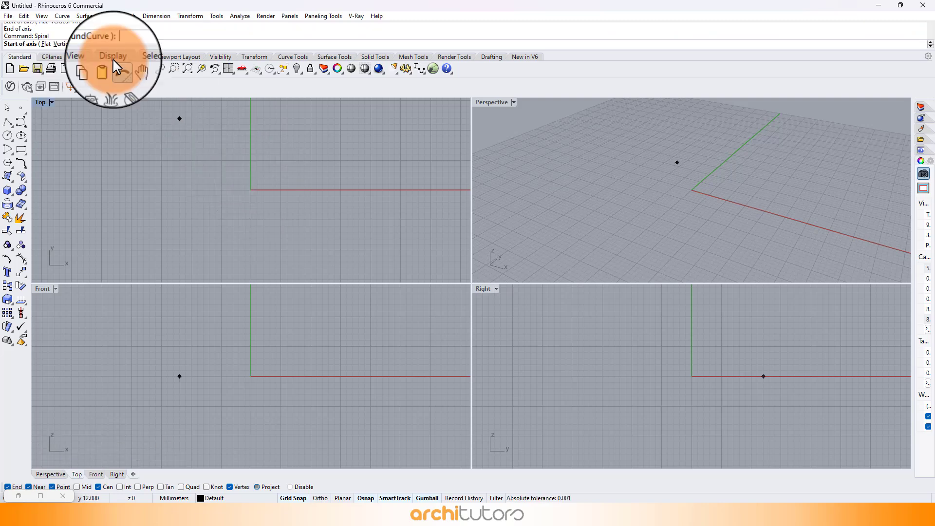
pyautogui.click(61, 44)
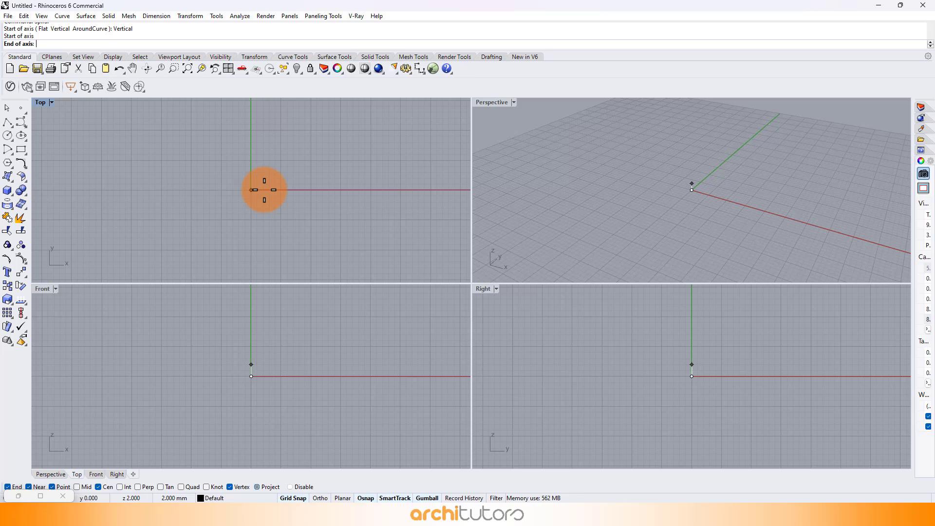
pyautogui.scroll(-2, 258, 364)
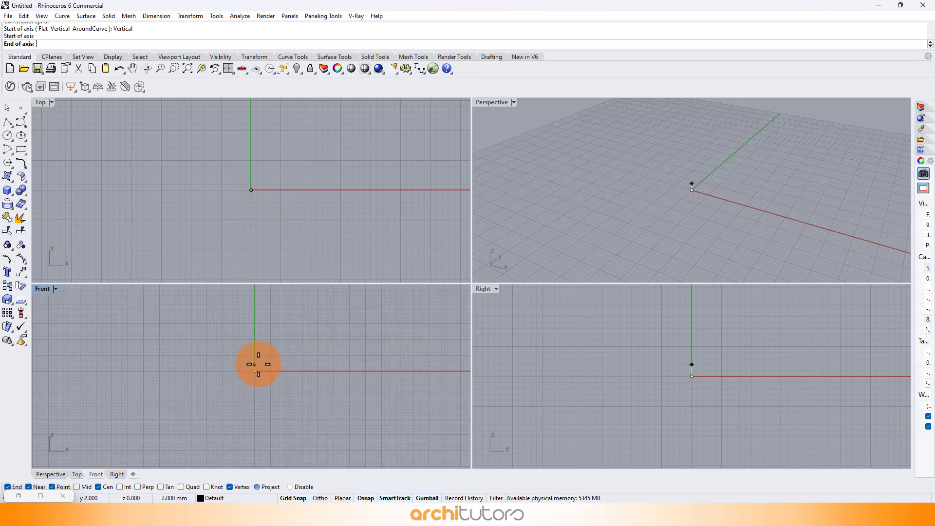
pyautogui.scroll(-2, 254, 365)
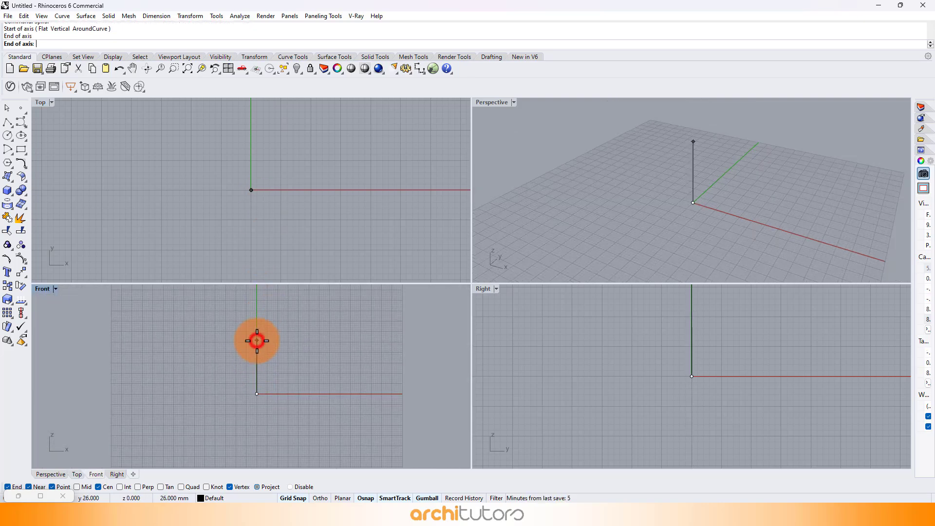
pyautogui.click(257, 341)
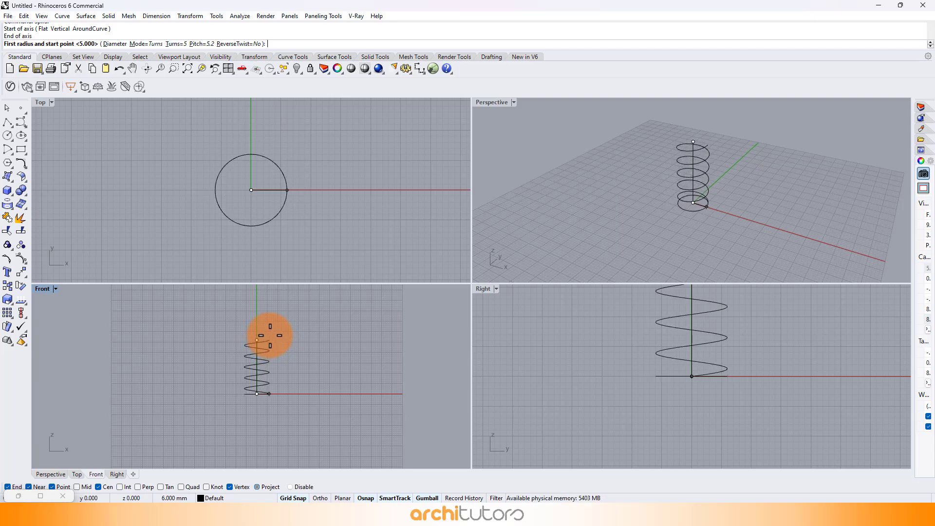
# - Finish the spiral with 4 turns, a first radius of about 9 mm and a second radius of about 3 mm
pyautogui.click(183, 43)
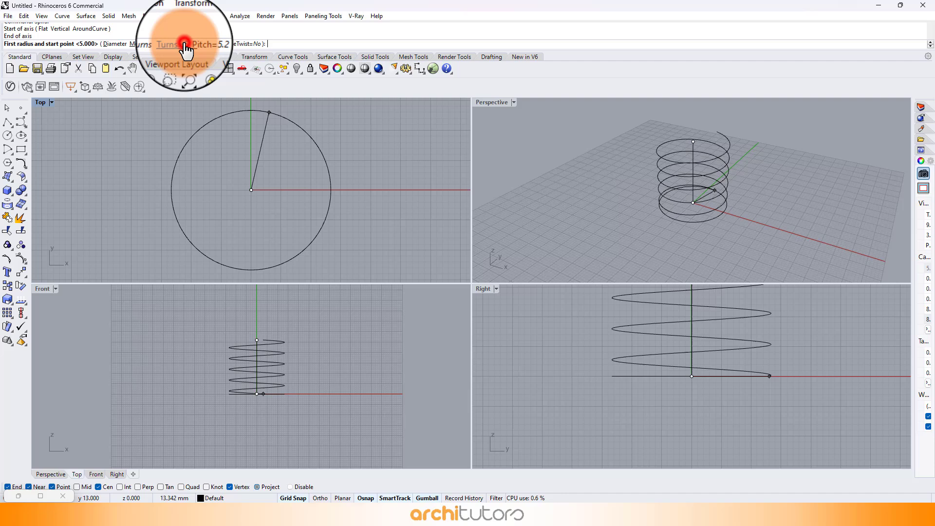
pyautogui.write('4')
pyautogui.press('Return')
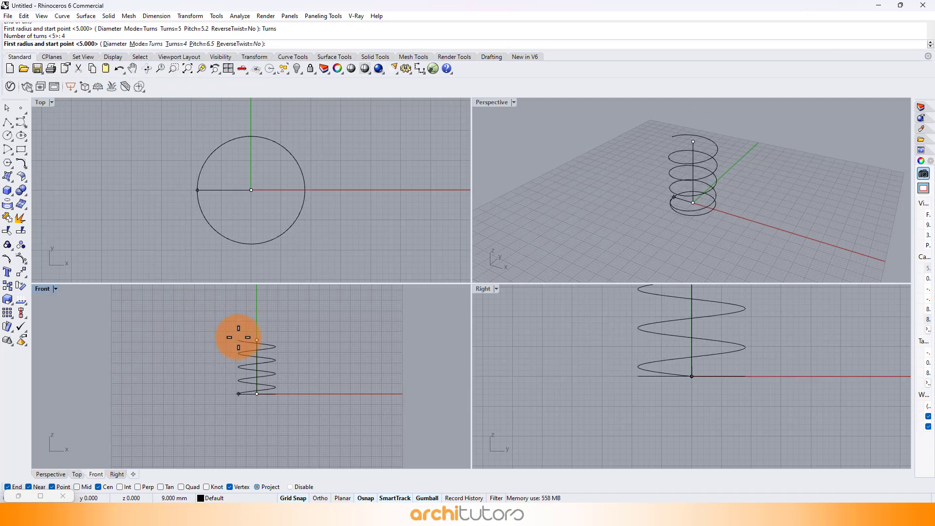
pyautogui.click(239, 338)
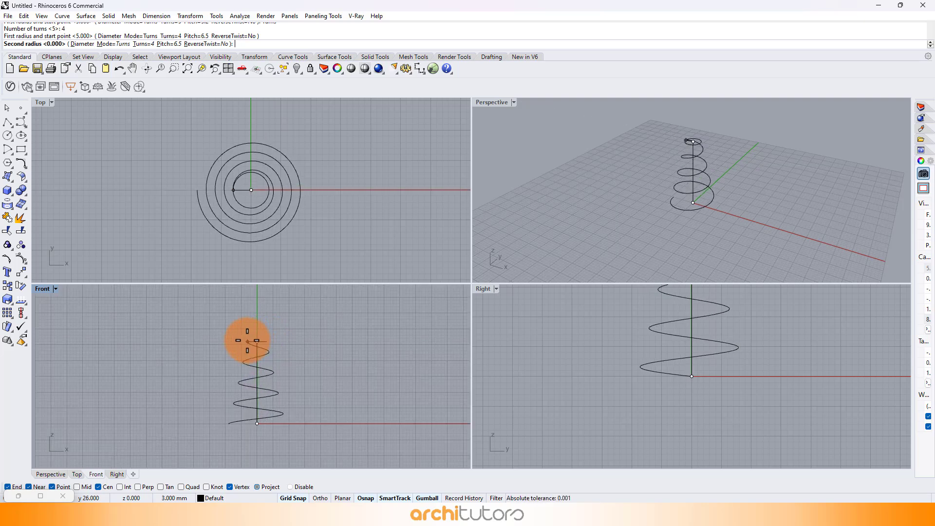
pyautogui.click(248, 340)
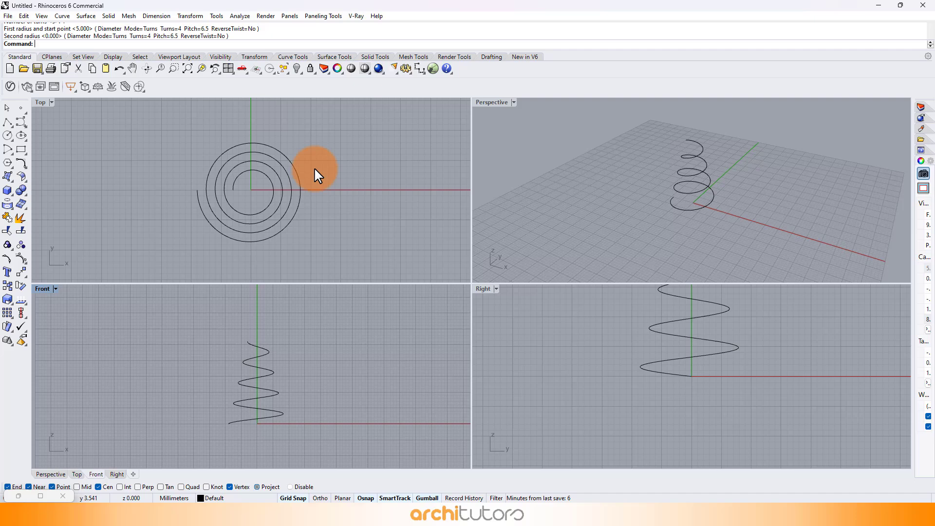
# - Rotate the spiral upside down in the Front view so its wide end is on top
pyautogui.click(691, 174)
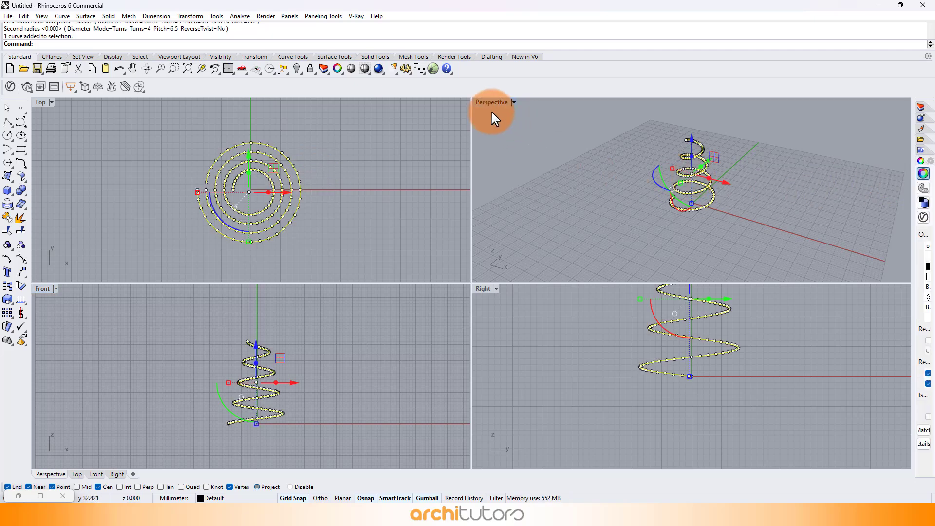
pyautogui.moveTo(226, 388); pyautogui.dragTo(332, 366)
pyautogui.click(659, 136)
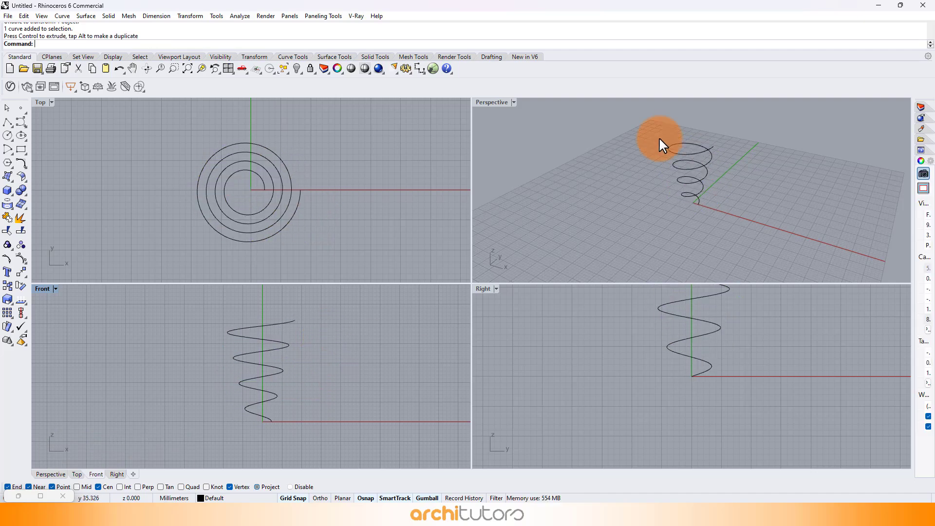
# - Rebuild the spiral curve with a point count of 30 and degree 5 in the maximized Perspective view
pyautogui.doubleClick(509, 101)
pyautogui.scroll(7, 502, 258)
pyautogui.moveTo(480, 257); pyautogui.dragTo(470, 240, button='right')
pyautogui.scroll(-3, 520, 239)
pyautogui.click(479, 205)
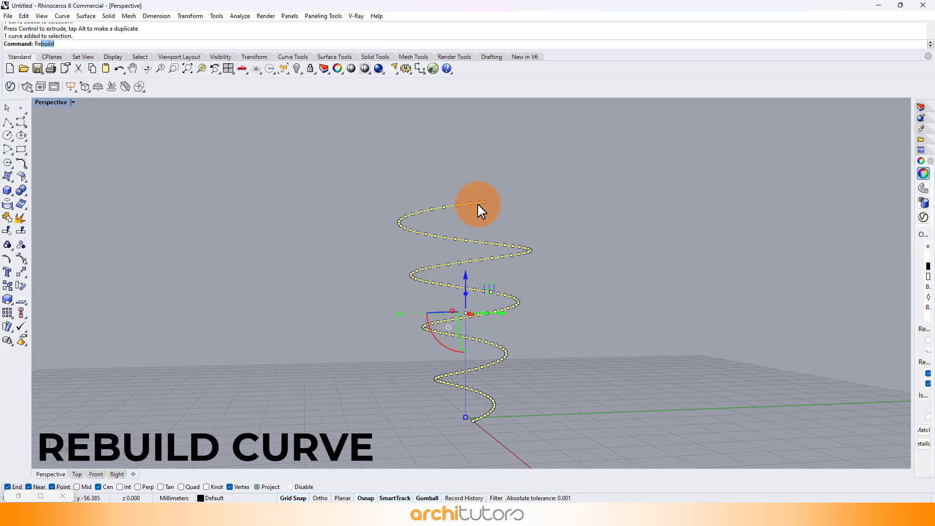
pyautogui.press('Return')
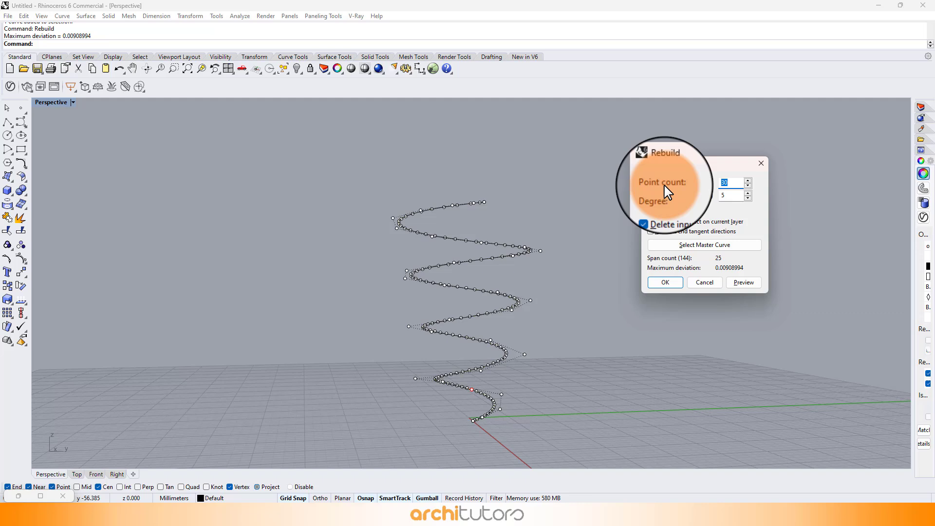
pyautogui.click(658, 284)
pyautogui.click(559, 287)
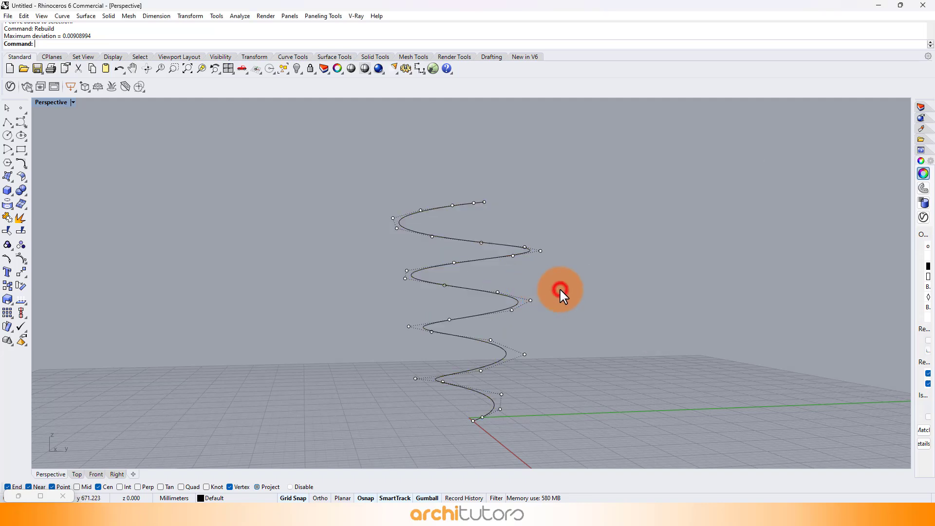
# - Move the control point at the spiral's top end outward along the green axis
pyautogui.press('Escape')
pyautogui.scroll(-2, 501, 297)
pyautogui.scroll(6, 502, 295)
pyautogui.scroll(-2, 481, 282)
pyautogui.click(453, 134)
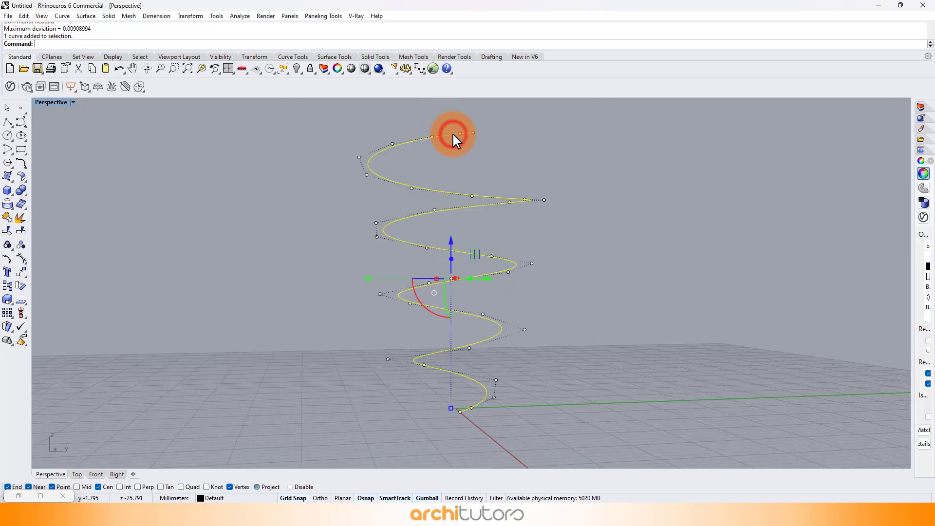
pyautogui.click(473, 133)
pyautogui.moveTo(498, 132); pyautogui.dragTo(519, 136)
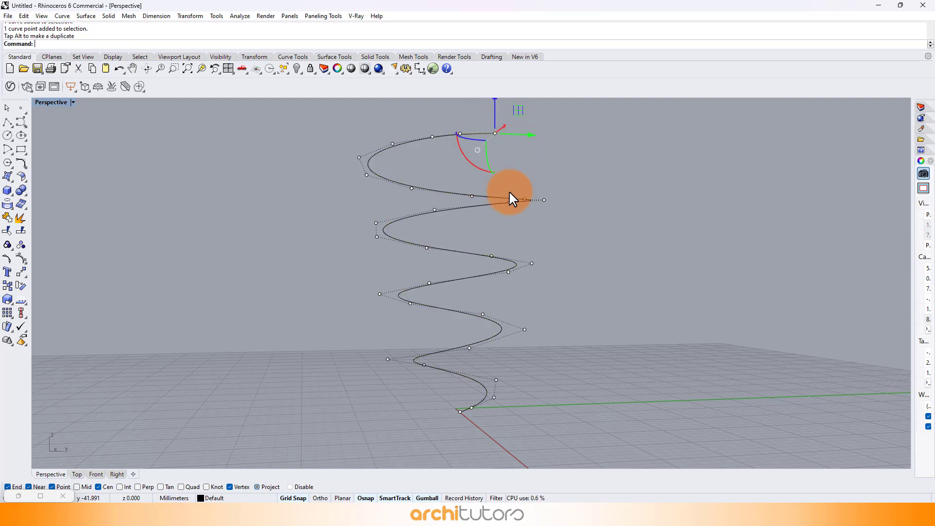
# - Stretch the last two control points at the spiral's top end outward and raise the end point slightly
pyautogui.scroll(-2, 509, 193)
pyautogui.click(468, 140)
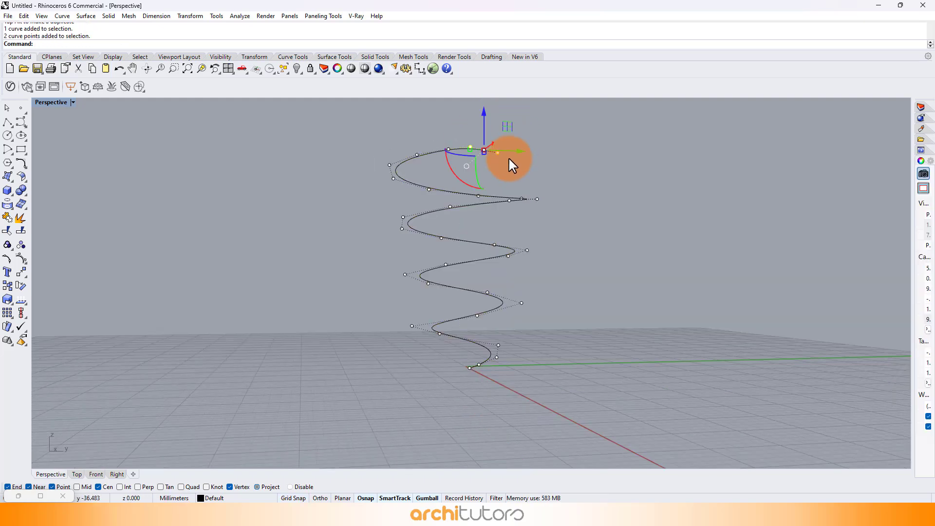
pyautogui.moveTo(516, 150); pyautogui.dragTo(531, 153)
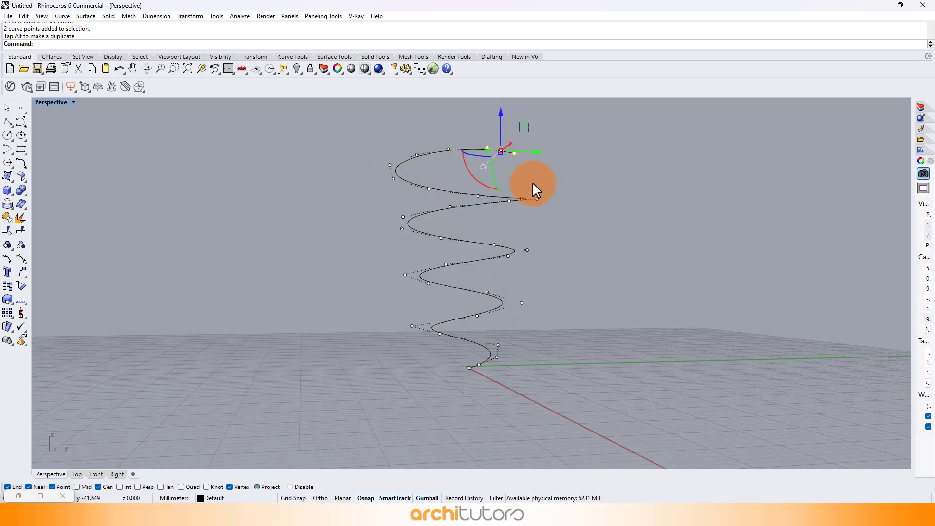
pyautogui.click(527, 186)
pyautogui.moveTo(526, 185); pyautogui.dragTo(517, 189, button='right')
pyautogui.click(511, 152)
pyautogui.click(512, 154)
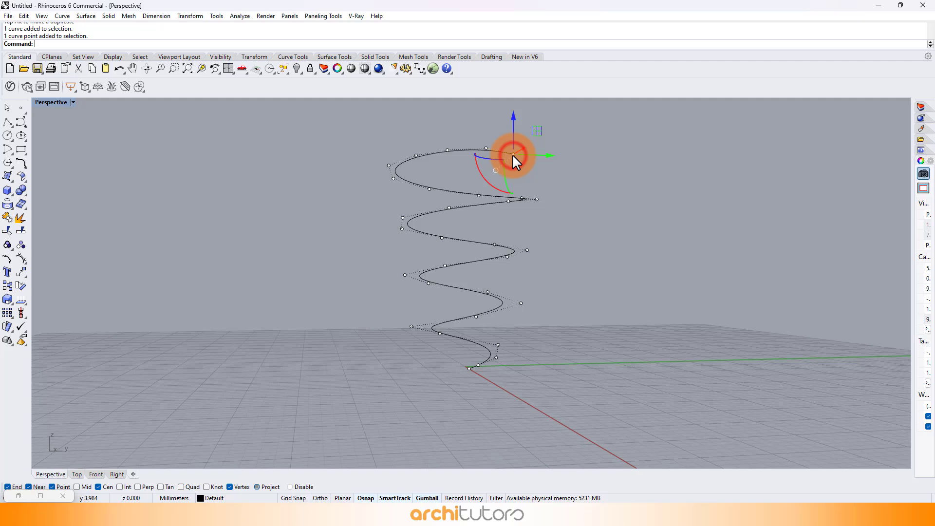
pyautogui.moveTo(513, 127); pyautogui.dragTo(513, 123)
pyautogui.click(544, 185)
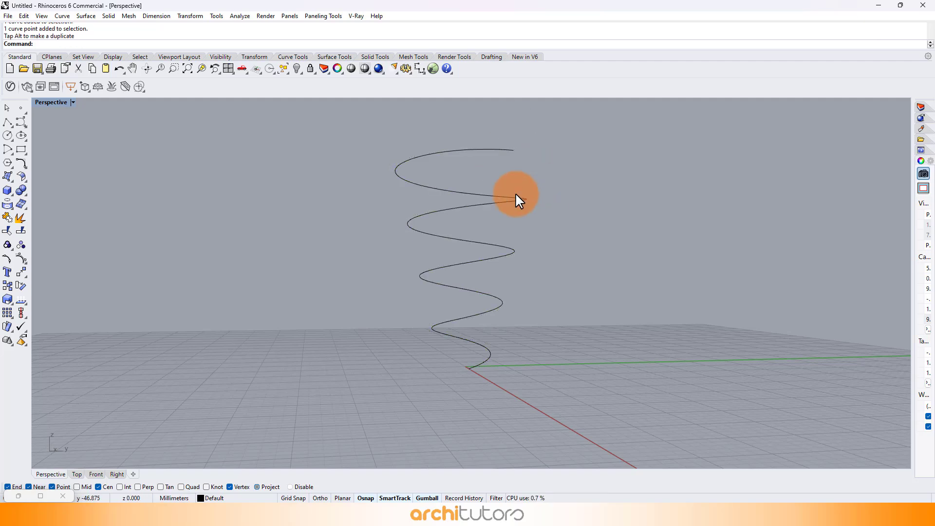
# - Lower the group of control points where the top turn meets the second turn
pyautogui.click(515, 196)
pyautogui.scroll(2, 438, 192)
pyautogui.moveTo(369, 163); pyautogui.dragTo(574, 227)
pyautogui.moveTo(470, 163); pyautogui.dragTo(472, 173)
pyautogui.click(528, 202)
pyautogui.click(465, 201)
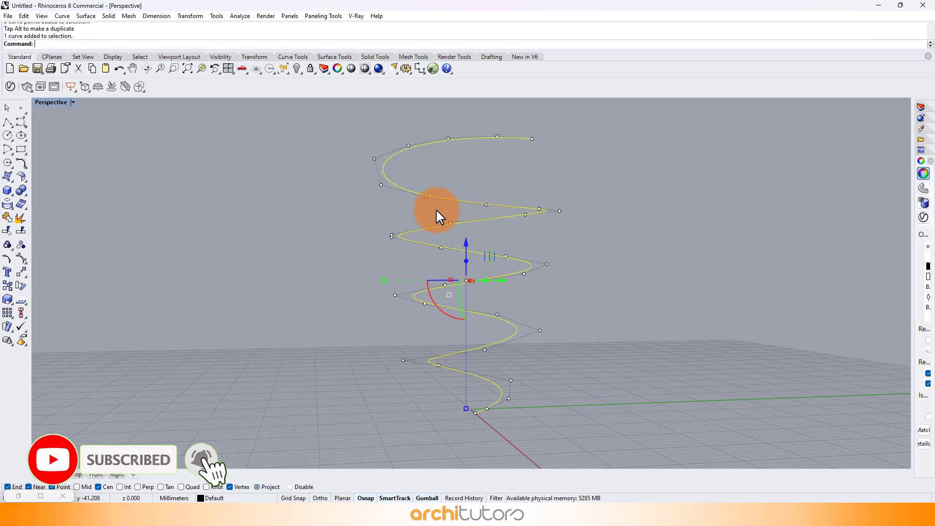
# - Open the second turn into a loop by raising its back and outer control points and lowering the front ones
pyautogui.moveTo(436, 208); pyautogui.dragTo(531, 230)
pyautogui.moveTo(488, 182); pyautogui.dragTo(487, 155)
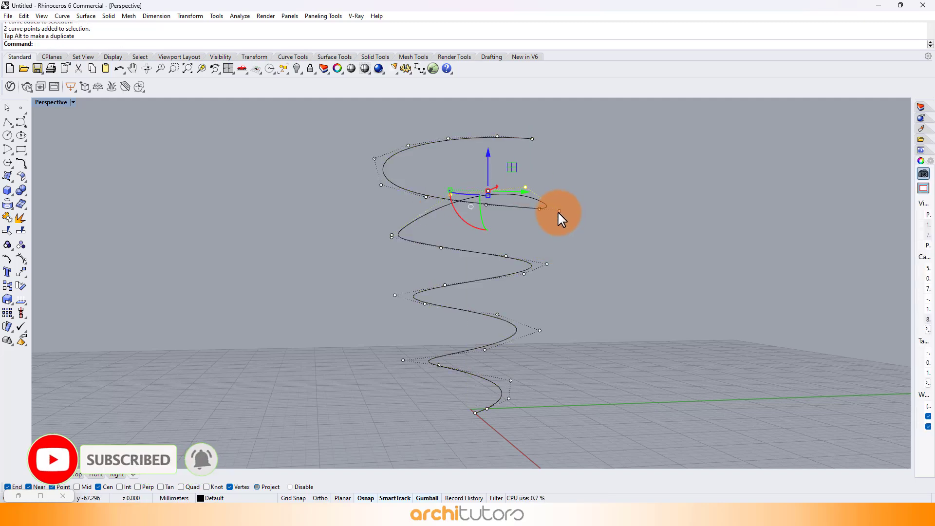
pyautogui.click(559, 211)
pyautogui.moveTo(558, 179); pyautogui.dragTo(426, 170)
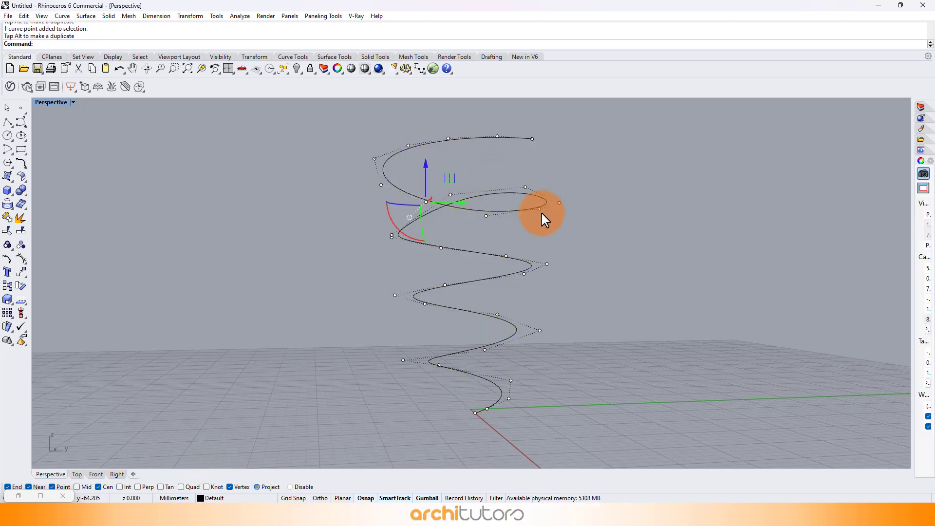
pyautogui.click(534, 173)
pyautogui.click(538, 209)
pyautogui.moveTo(538, 191); pyautogui.dragTo(537, 198)
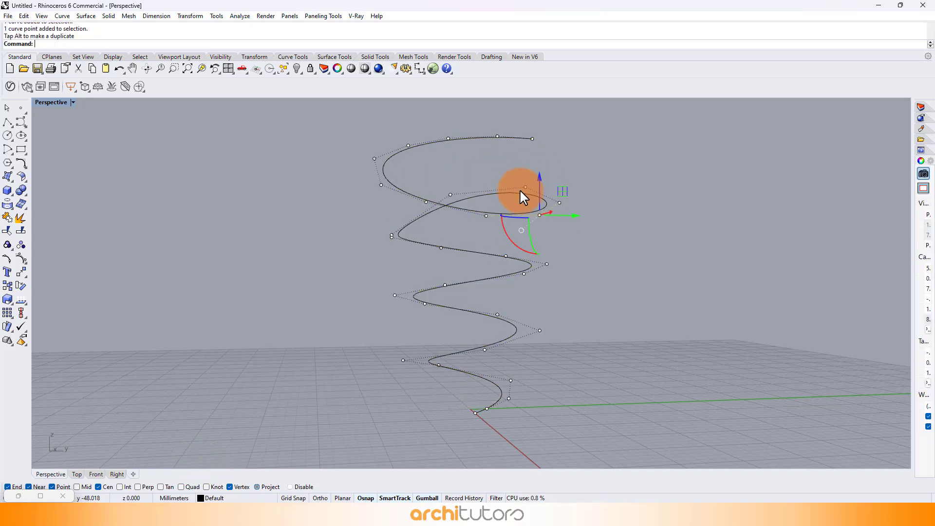
# - Refine the second loop by raising its back control points and those at its narrow bend
pyautogui.click(525, 187)
pyautogui.moveTo(527, 159); pyautogui.dragTo(528, 148)
pyautogui.click(450, 195)
pyautogui.moveTo(455, 167); pyautogui.dragTo(425, 172)
pyautogui.click(425, 226)
pyautogui.click(414, 220)
pyautogui.click(426, 201)
pyautogui.click(391, 235)
pyautogui.moveTo(392, 199); pyautogui.dragTo(391, 190)
# - Open the third turn into a similar loop by raising its back control points and lowering its front ones
pyautogui.moveTo(564, 273); pyautogui.dragTo(563, 274)
pyautogui.scroll(2, 486, 276)
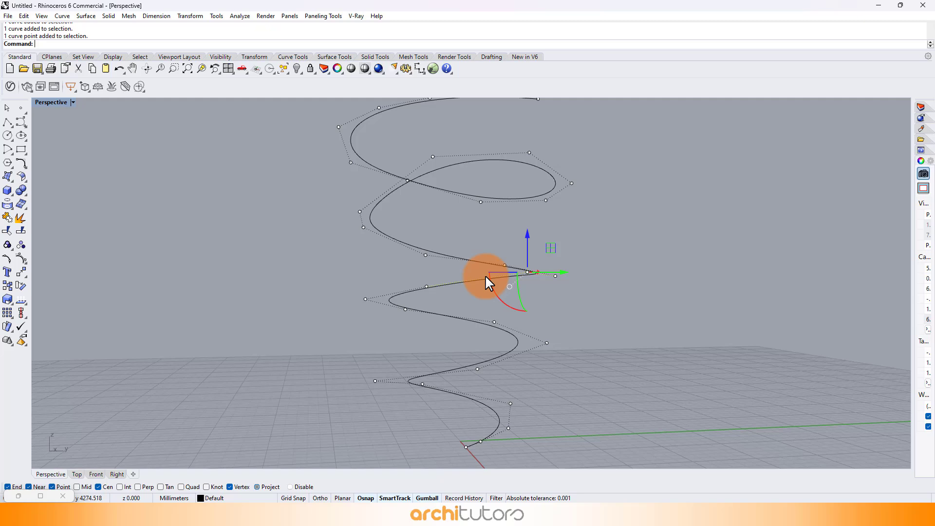
pyautogui.moveTo(524, 306); pyautogui.dragTo(521, 304)
pyautogui.moveTo(477, 243); pyautogui.dragTo(502, 245)
pyautogui.click(504, 265)
pyautogui.click(425, 255)
pyautogui.moveTo(425, 225); pyautogui.dragTo(424, 236)
pyautogui.click(527, 237)
# - Lower the control points of the upper turns and pull the curve's bottom end point outward
pyautogui.scroll(-4, 528, 237)
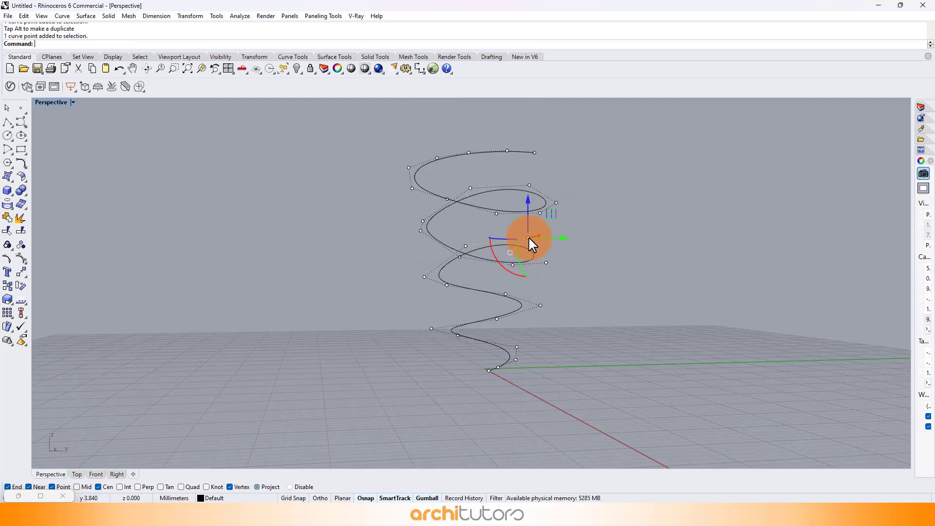
pyautogui.moveTo(407, 132); pyautogui.dragTo(584, 224)
pyautogui.moveTo(479, 156); pyautogui.dragTo(480, 171)
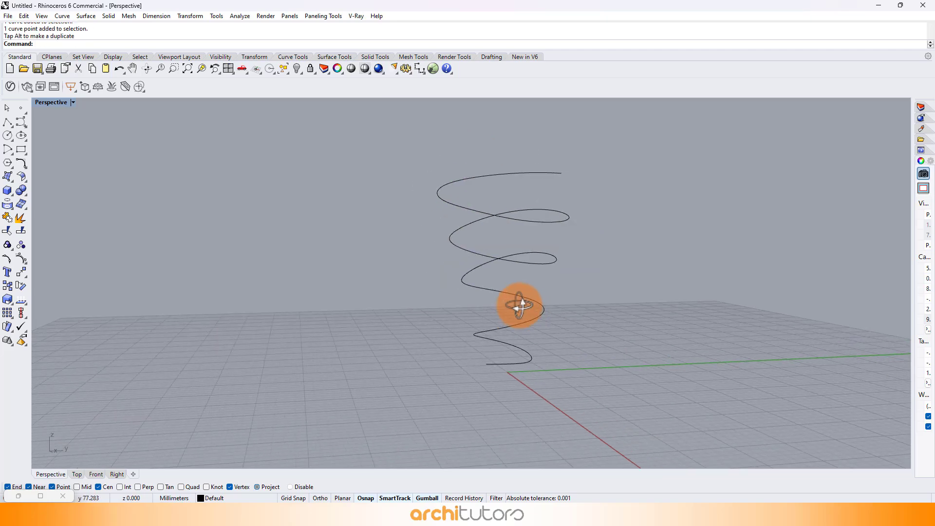
pyautogui.moveTo(518, 306); pyautogui.dragTo(495, 304, button='right')
# - Launch Grasshopper and frame the spiral beside its empty canvas
pyautogui.press('Return')
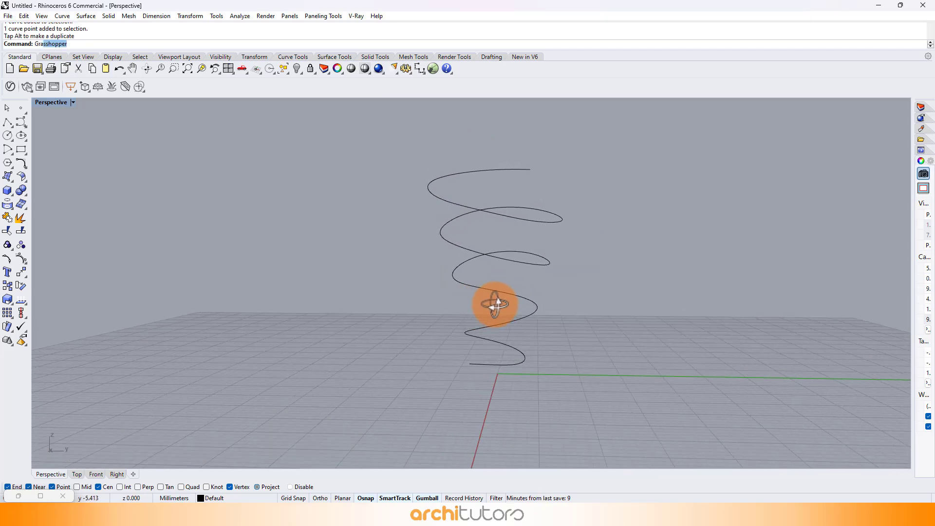
pyautogui.moveTo(498, 307); pyautogui.dragTo(442, 307)
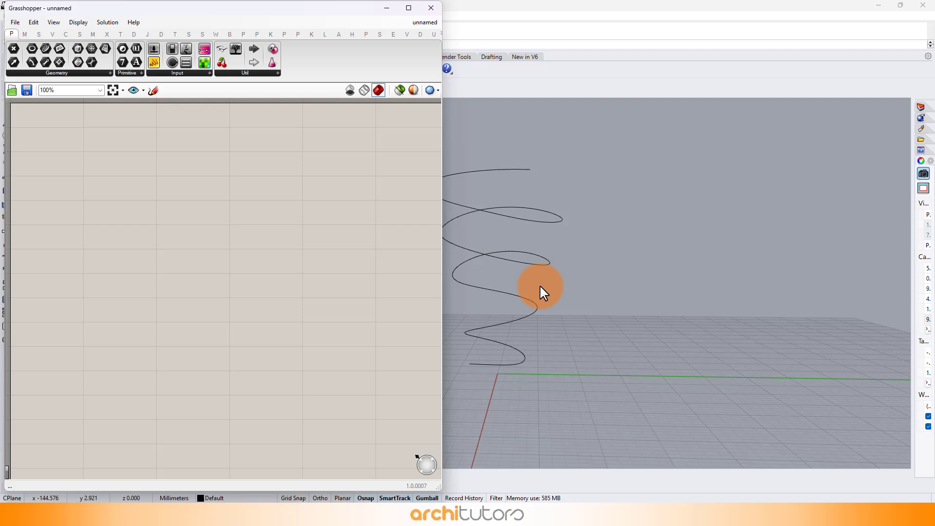
pyautogui.moveTo(538, 290); pyautogui.dragTo(734, 306, button='right')
pyautogui.moveTo(162, 250); pyautogui.dragTo(197, 271, button='right')
pyautogui.scroll(3, 187, 232)
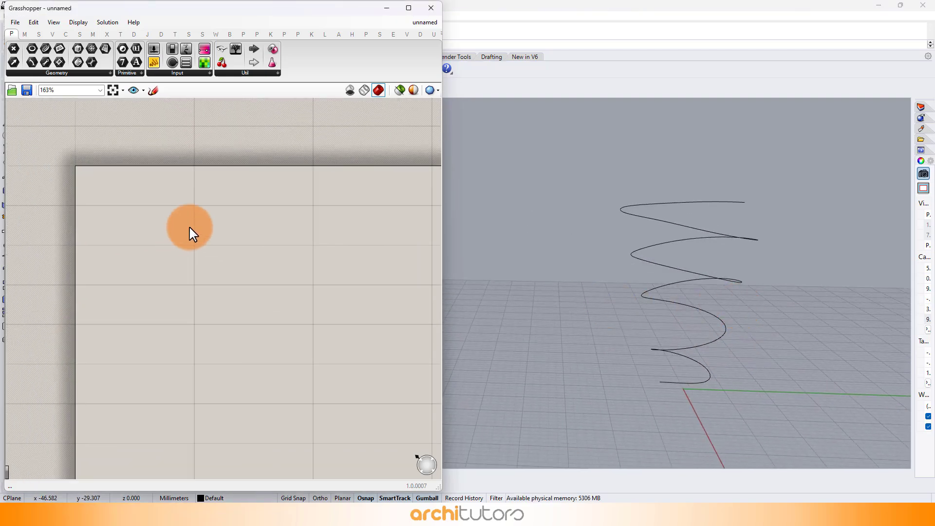
# - Add a Curve parameter to the Grasshopper canvas and assign the spiral curve to it
pyautogui.doubleClick(190, 228)
pyautogui.write('CRV')
pyautogui.click(179, 217)
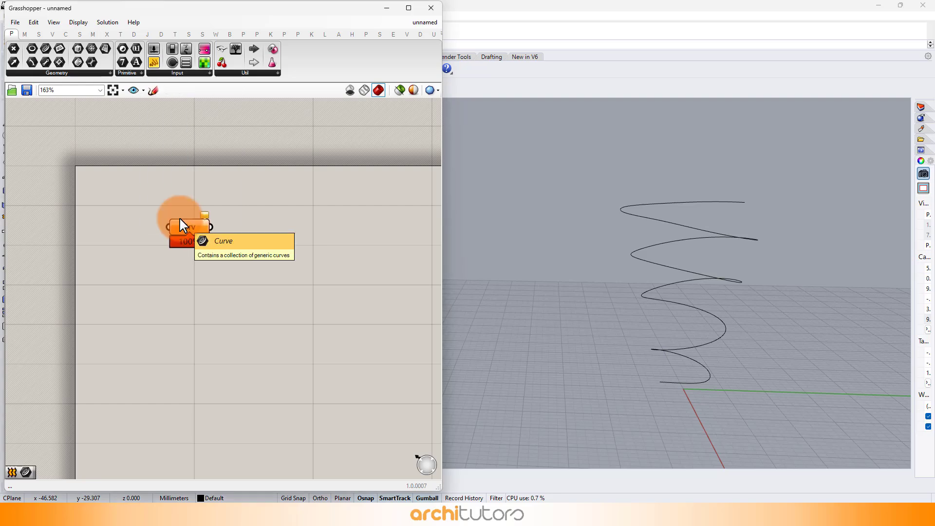
pyautogui.rightClick(185, 228)
pyautogui.click(234, 358)
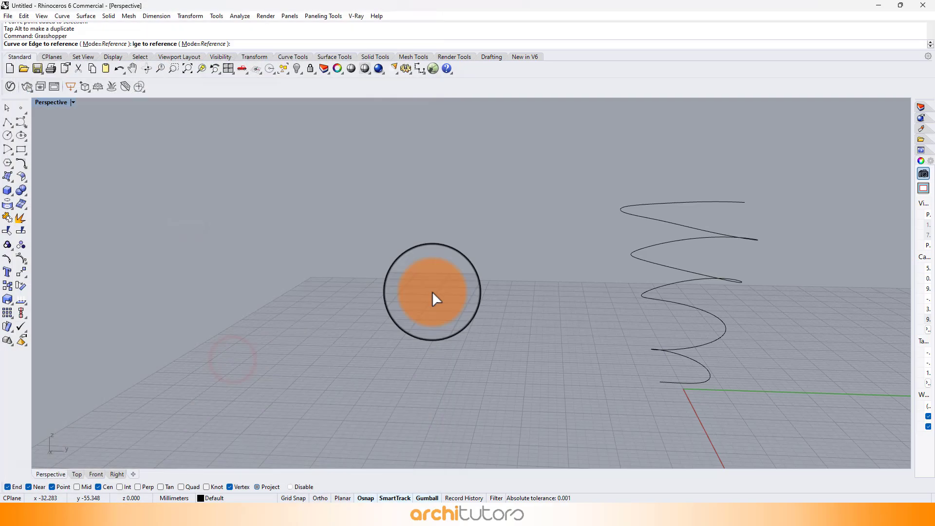
pyautogui.click(650, 241)
pyautogui.moveTo(718, 237); pyautogui.dragTo(703, 217, button='right')
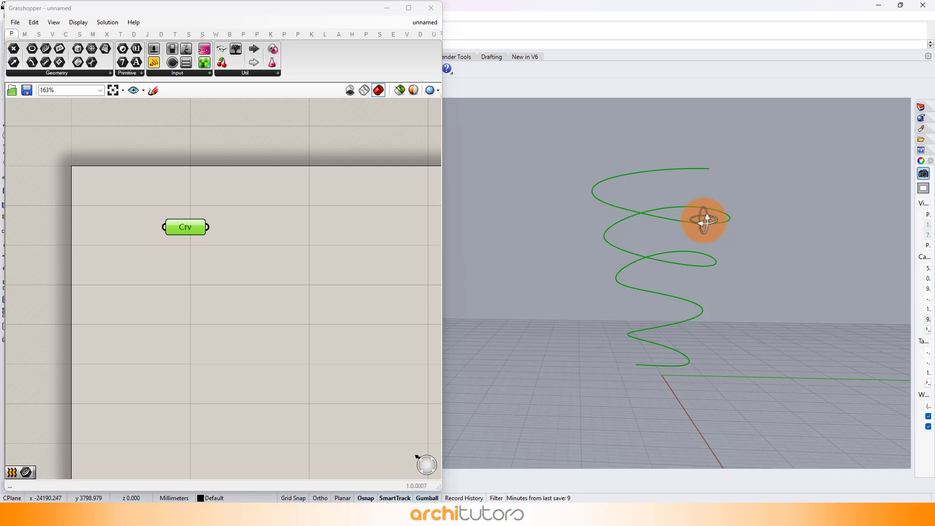
# - Add a Divide Curve component and connect the Curve parameter to its curve input
pyautogui.click(261, 236)
pyautogui.doubleClick(261, 234)
pyautogui.write('DiVI')
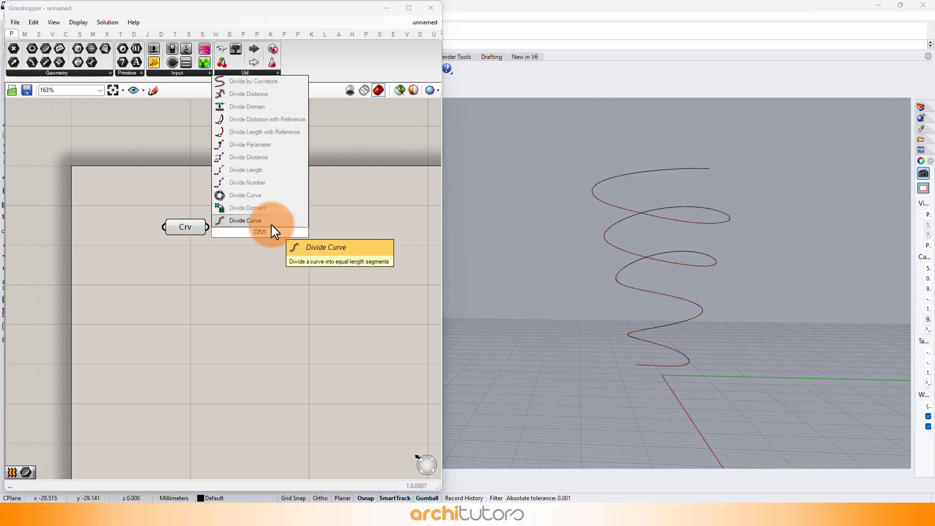
pyautogui.press('Return')
pyautogui.click(178, 265)
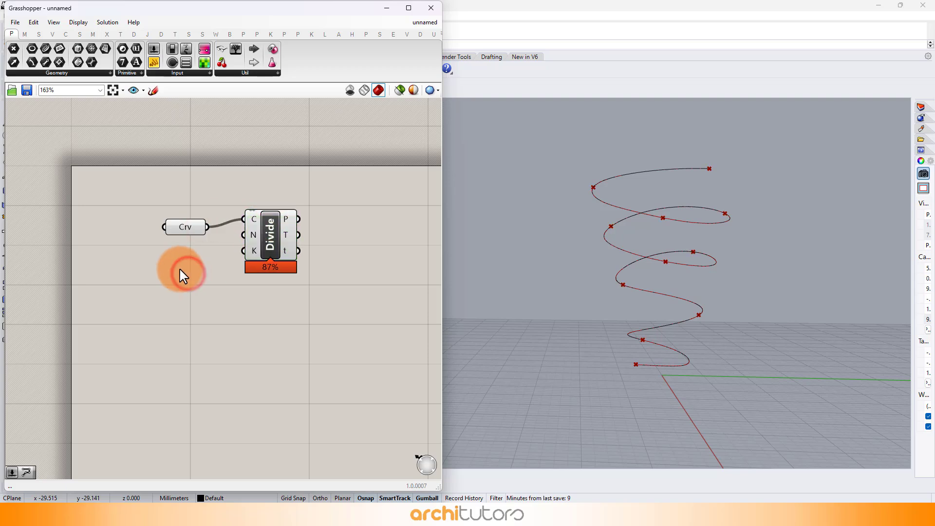
# - Create a number slider with value 400 and connect it to the Divide Curve component's count input
pyautogui.scroll(2, 177, 258)
pyautogui.doubleClick(177, 254)
pyautogui.write('400')
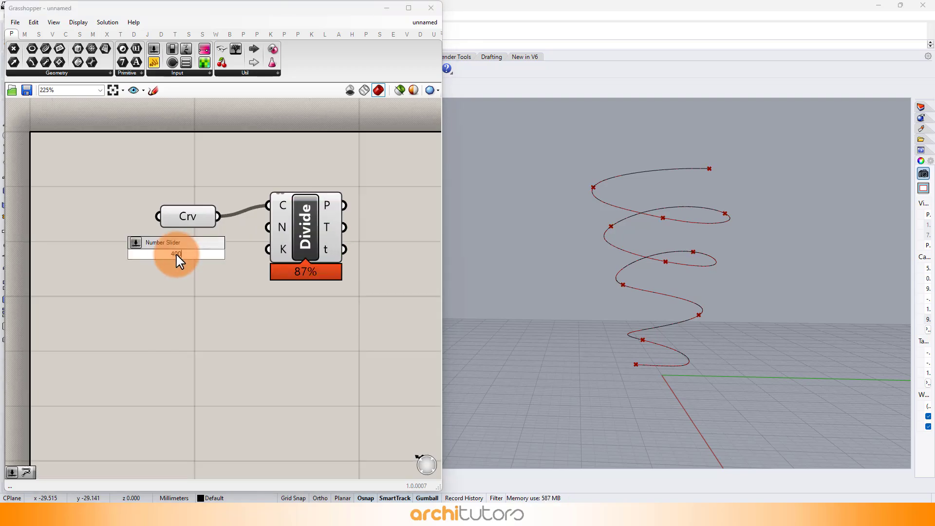
pyautogui.press('Return')
pyautogui.moveTo(242, 253); pyautogui.dragTo(219, 263)
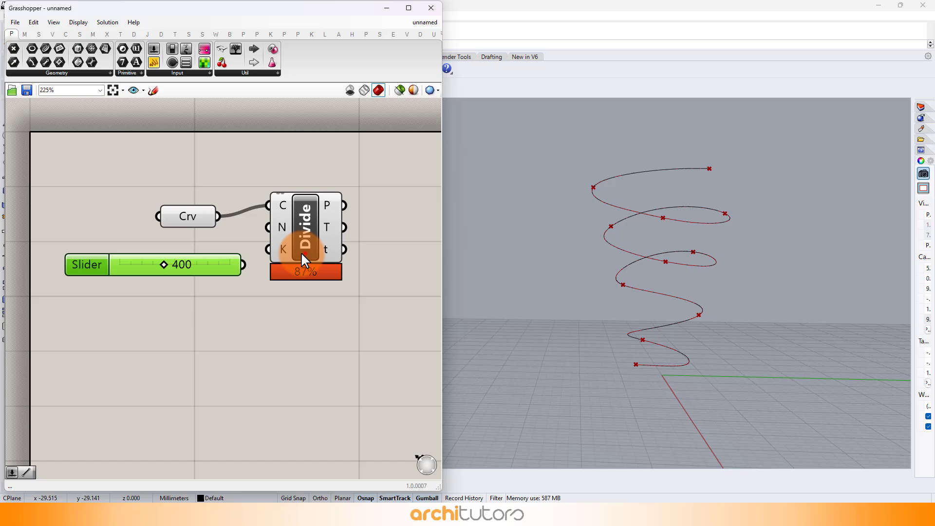
pyautogui.moveTo(302, 252); pyautogui.dragTo(323, 264)
pyautogui.moveTo(244, 264); pyautogui.dragTo(288, 237)
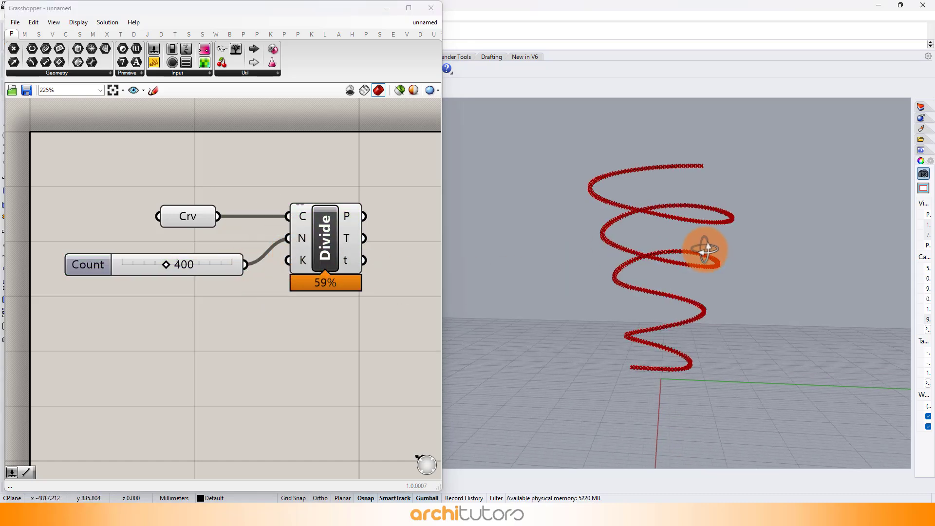
# - Lower the division count slider to 267
pyautogui.moveTo(706, 246); pyautogui.dragTo(629, 227, button='right')
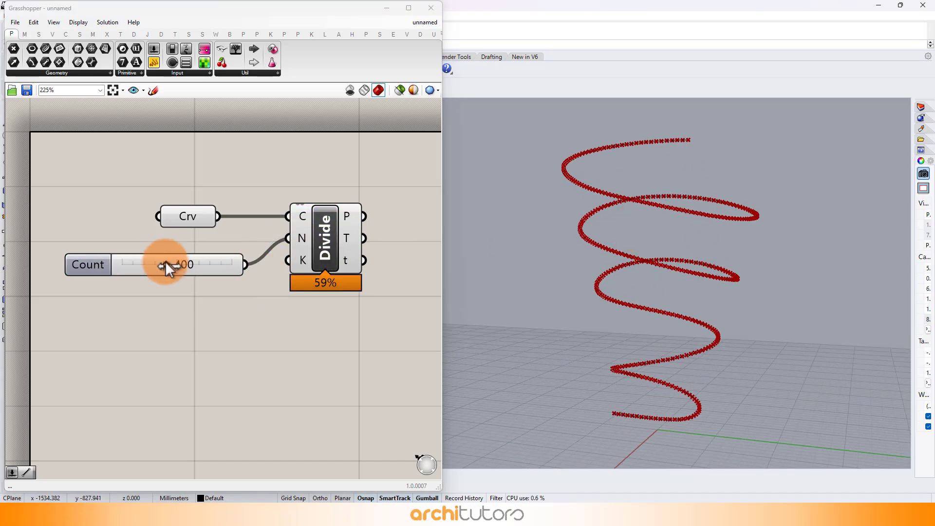
pyautogui.moveTo(165, 264); pyautogui.dragTo(153, 264)
pyautogui.click(163, 314)
# - Add a Line SDL component and connect the division points to its start input
pyautogui.scroll(-3, 159, 303)
pyautogui.moveTo(289, 268); pyautogui.dragTo(199, 249, button='right')
pyautogui.scroll(1, 205, 249)
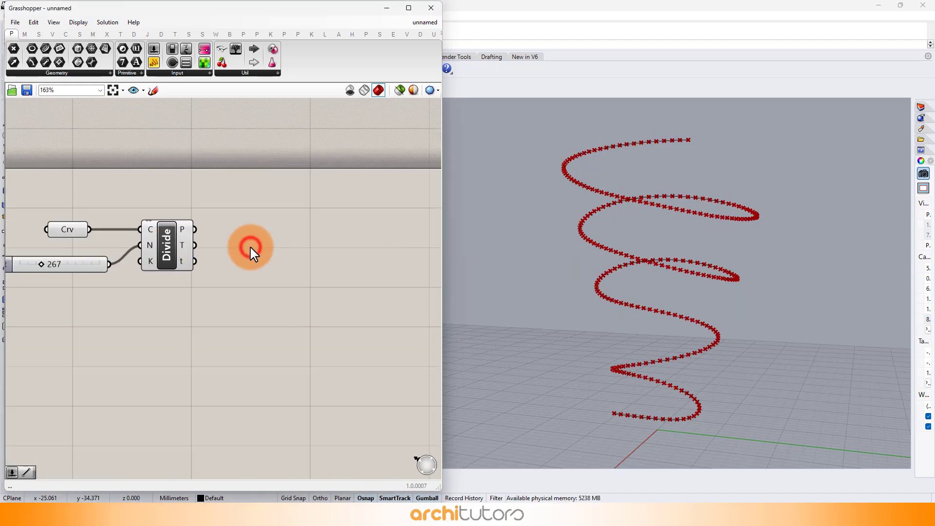
pyautogui.doubleClick(250, 247)
pyautogui.write('LI')
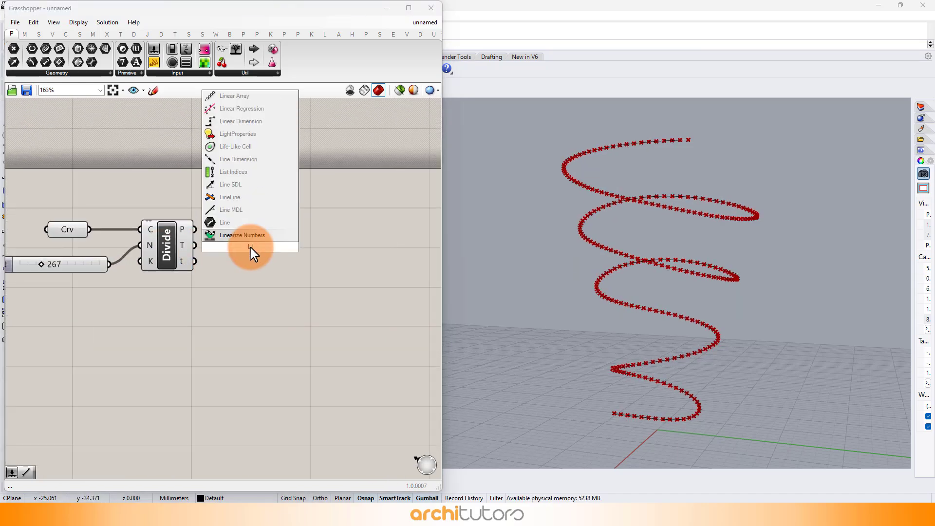
pyautogui.click(252, 211)
pyautogui.scroll(1, 201, 232)
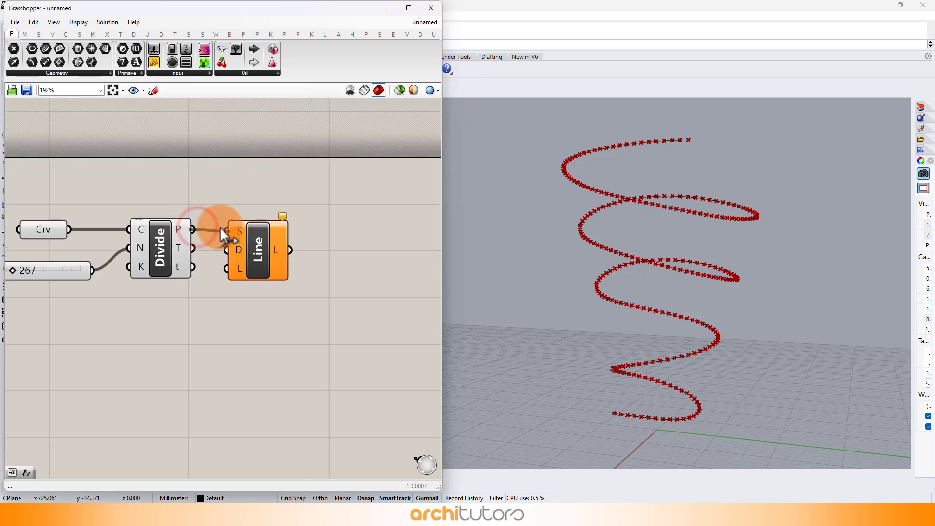
pyautogui.moveTo(223, 233); pyautogui.dragTo(228, 231)
pyautogui.moveTo(266, 244); pyautogui.dragTo(334, 246)
# - Add a Negative component below the wires and connect its output to the Line component's direction input
pyautogui.doubleClick(238, 331)
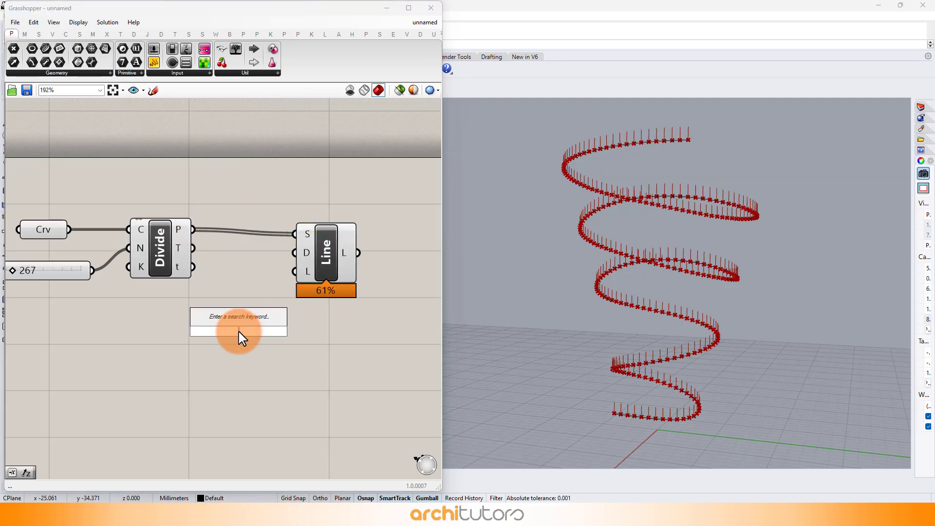
pyautogui.write('neg')
pyautogui.press('Return')
pyautogui.moveTo(266, 327); pyautogui.dragTo(345, 255)
pyautogui.moveTo(226, 331); pyautogui.dragTo(237, 332)
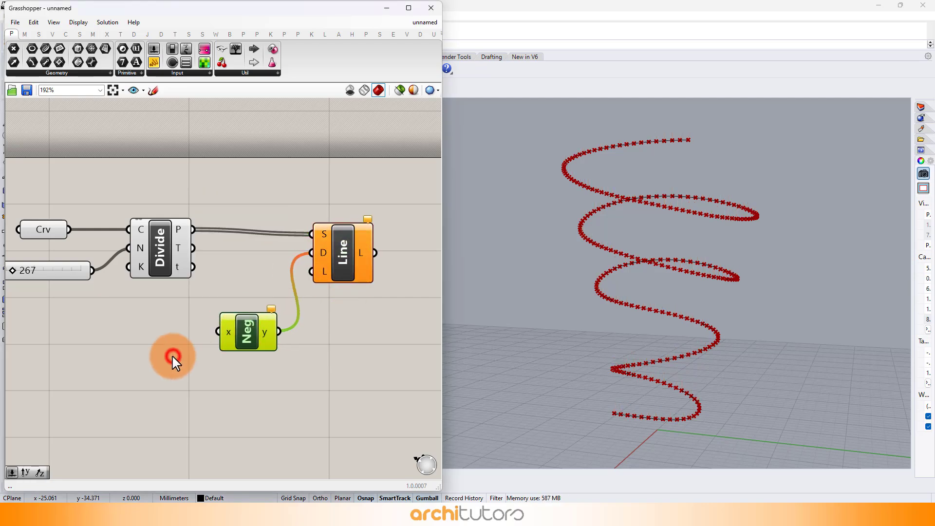
# - Feed a Unit Z vector into the Negative component and shift the Line component further along the canvas
pyautogui.click(173, 361)
pyautogui.rightClick(142, 359)
pyautogui.click(141, 355)
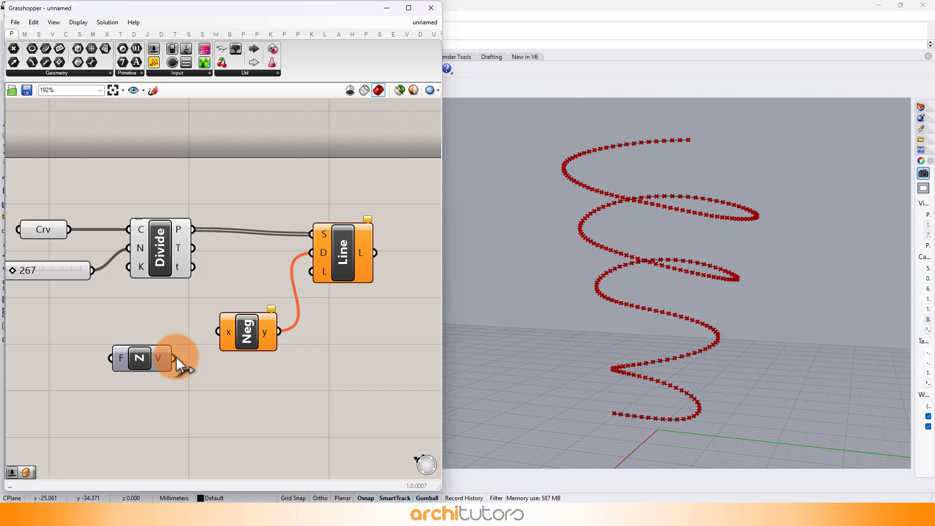
pyautogui.moveTo(176, 355); pyautogui.dragTo(163, 341)
pyautogui.click(233, 386)
pyautogui.moveTo(766, 280); pyautogui.dragTo(679, 283, button='right')
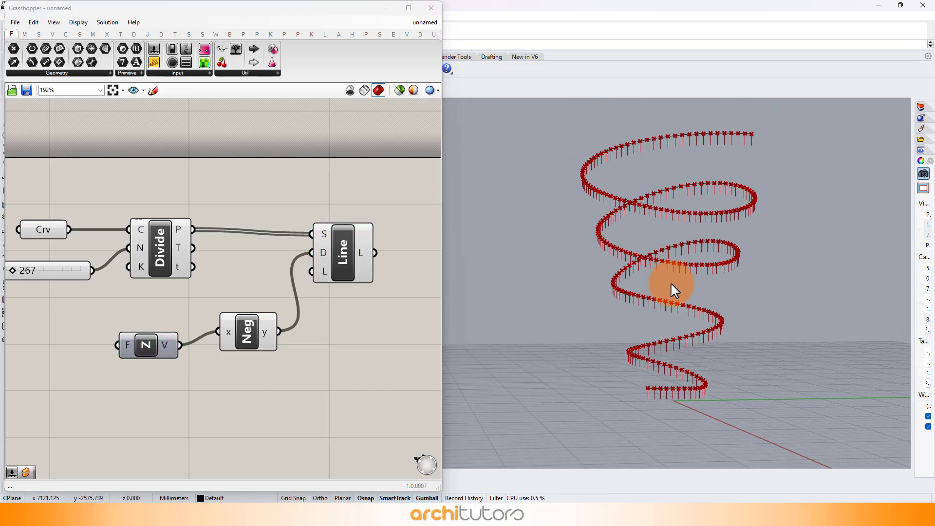
pyautogui.rightClick(674, 291)
pyautogui.moveTo(271, 372); pyautogui.dragTo(261, 308, button='right')
pyautogui.moveTo(321, 208); pyautogui.dragTo(352, 209)
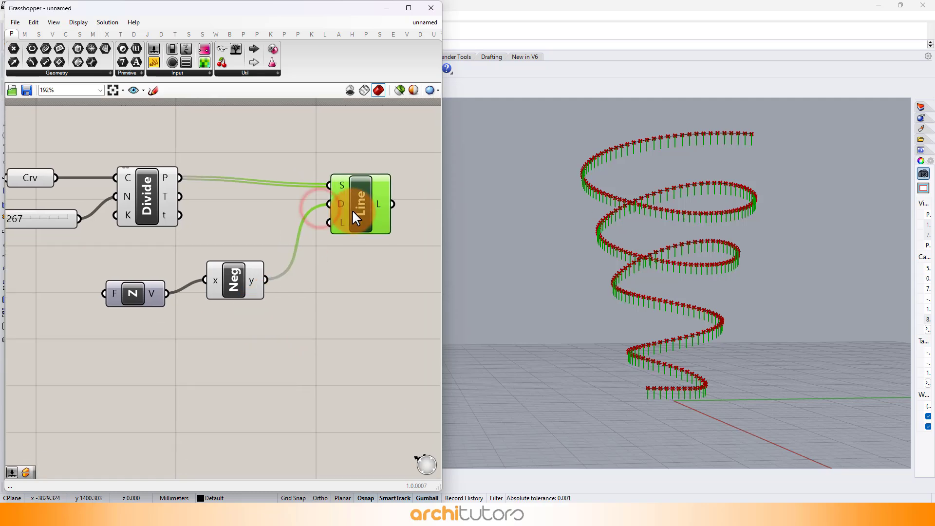
# - Add a Construct Domain component below the Unit Z and Negative components
pyautogui.click(149, 371)
pyautogui.moveTo(149, 371); pyautogui.dragTo(184, 344, button='right')
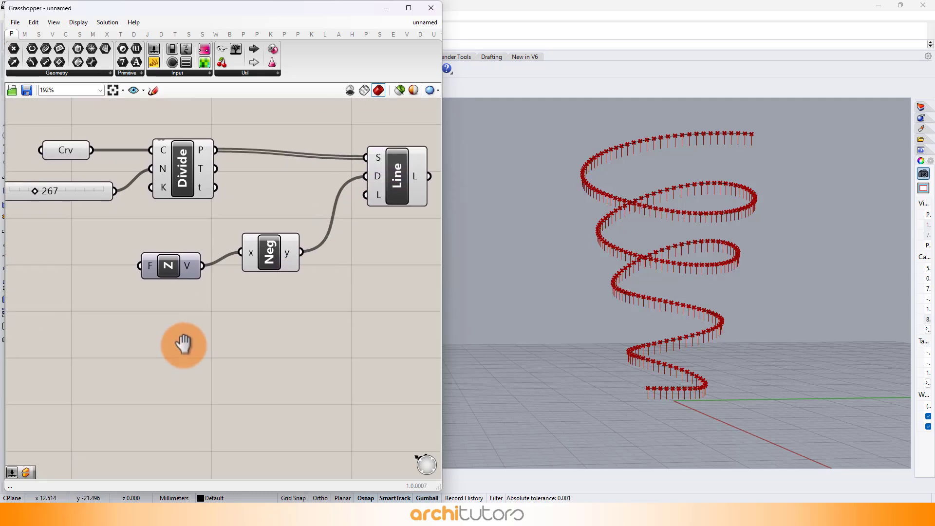
pyautogui.doubleClick(183, 345)
pyautogui.write('CONSTRUC')
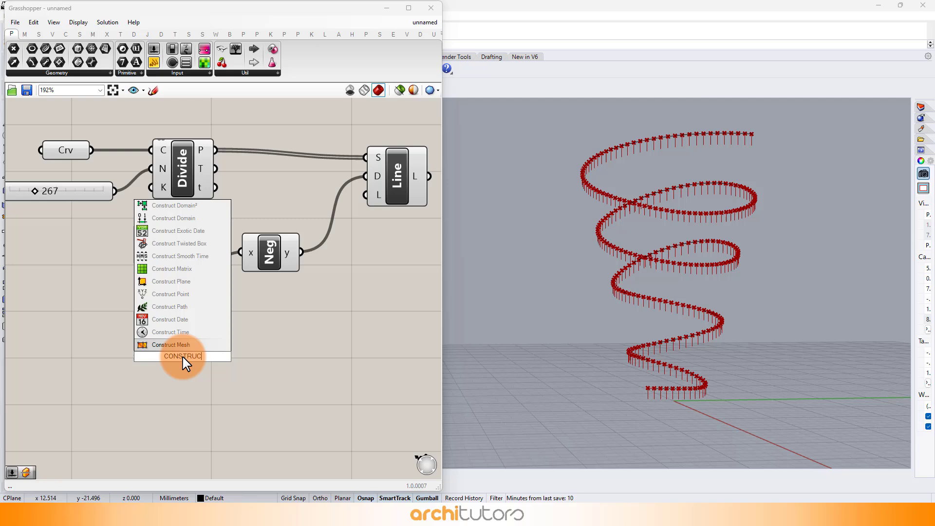
pyautogui.click(187, 218)
pyautogui.click(205, 311)
# - Add a Range component, connecting the constructed domain to D and the division count slider to N
pyautogui.doubleClick(330, 359)
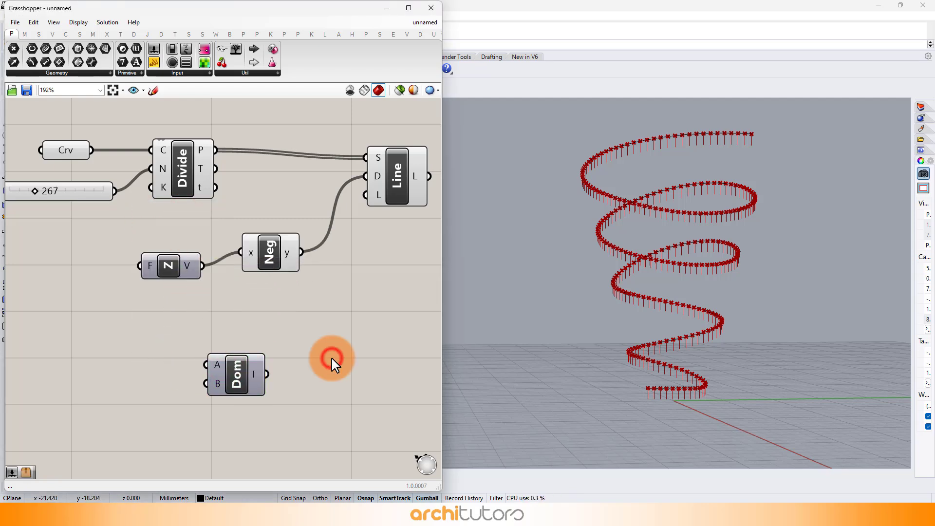
pyautogui.write('RAN')
pyautogui.click(311, 334)
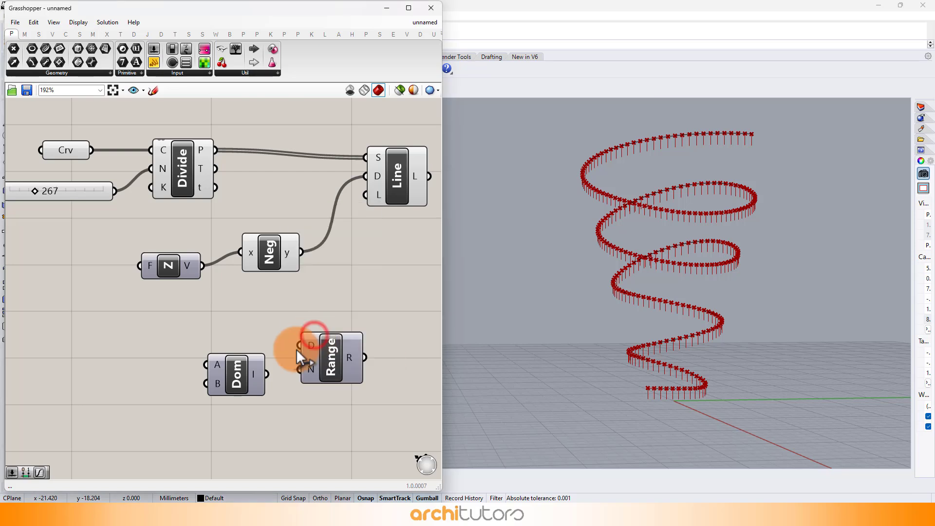
pyautogui.moveTo(270, 370); pyautogui.dragTo(372, 361)
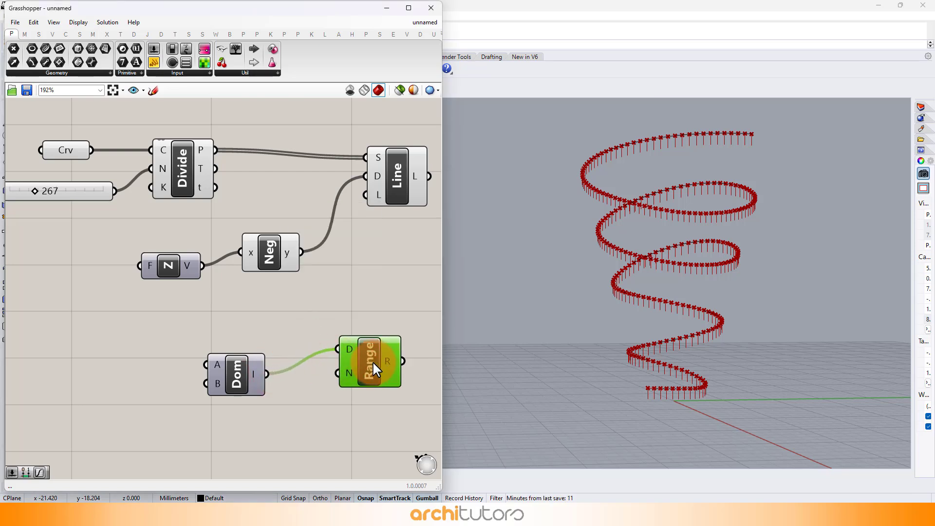
pyautogui.click(168, 219)
pyautogui.moveTo(118, 196); pyautogui.dragTo(337, 373)
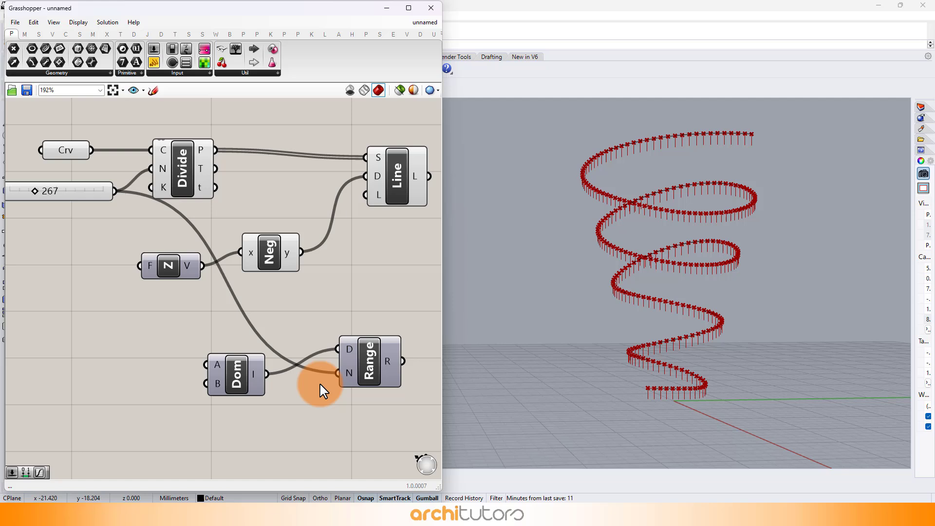
# - Create a number slider with value 2 and connect it to both the A and B inputs of Construct Domain
pyautogui.moveTo(313, 382); pyautogui.dragTo(322, 329, button='right')
pyautogui.doubleClick(109, 314)
pyautogui.write('2')
pyautogui.press('Return')
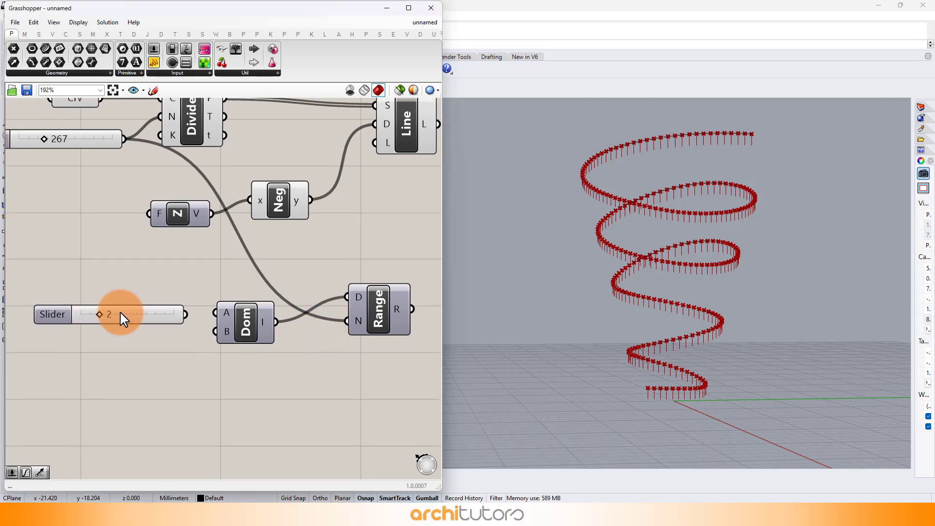
pyautogui.moveTo(170, 314); pyautogui.dragTo(150, 318)
pyautogui.moveTo(211, 312); pyautogui.dragTo(152, 333)
pyautogui.scroll(-2, 323, 259)
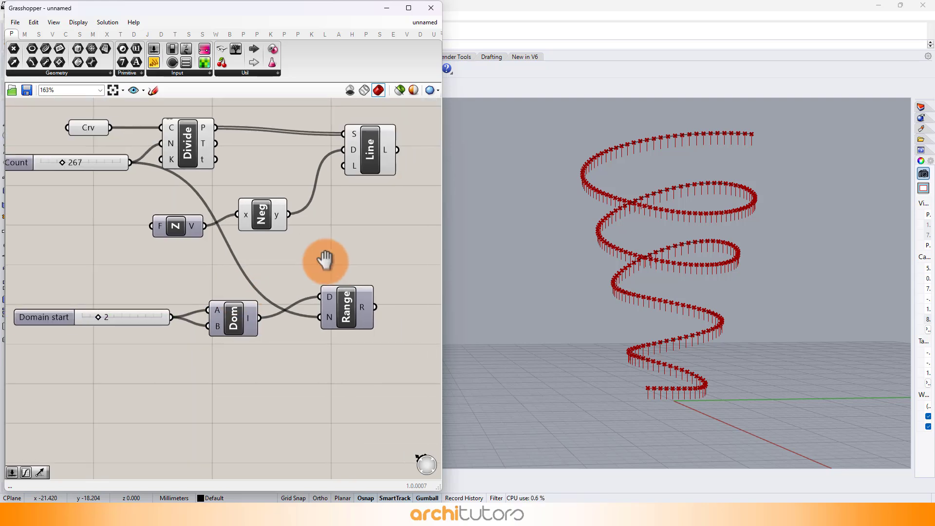
# - Add a Center Box component and connect the Line output to its base input
pyautogui.moveTo(323, 259); pyautogui.dragTo(202, 277, button='right')
pyautogui.doubleClick(318, 222)
pyautogui.write('BOX')
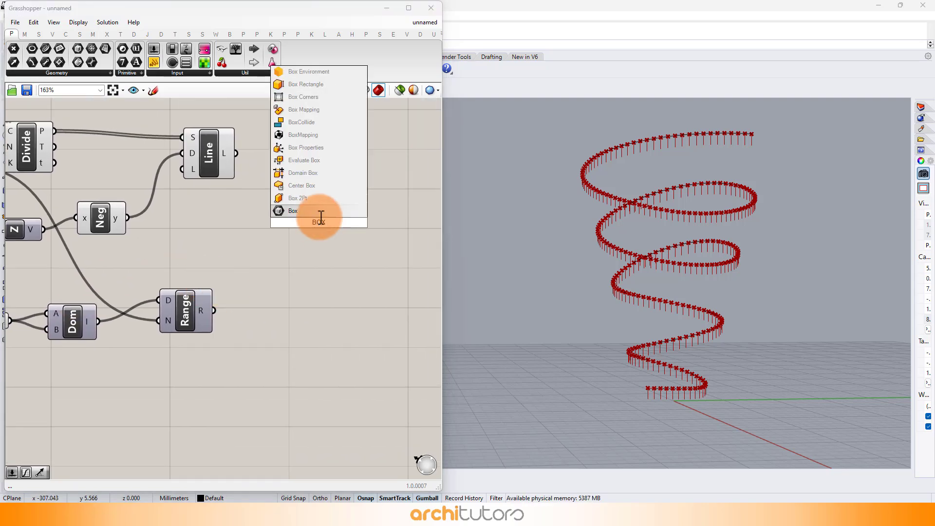
pyautogui.click(327, 187)
pyautogui.moveTo(235, 153); pyautogui.dragTo(359, 202)
pyautogui.scroll(5, 672, 200)
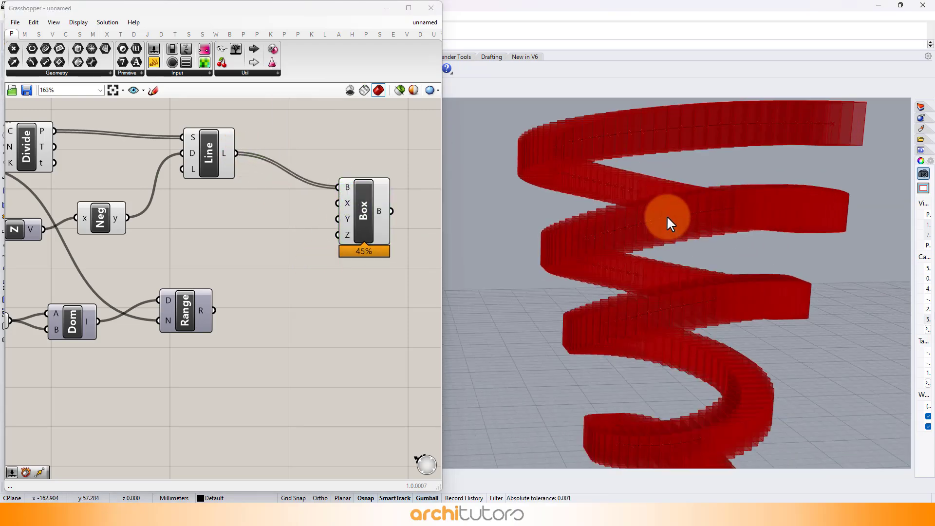
# - Add a decimal number slider, connect it to the Center Box's Y input and set it to 0.05
pyautogui.doubleClick(240, 223)
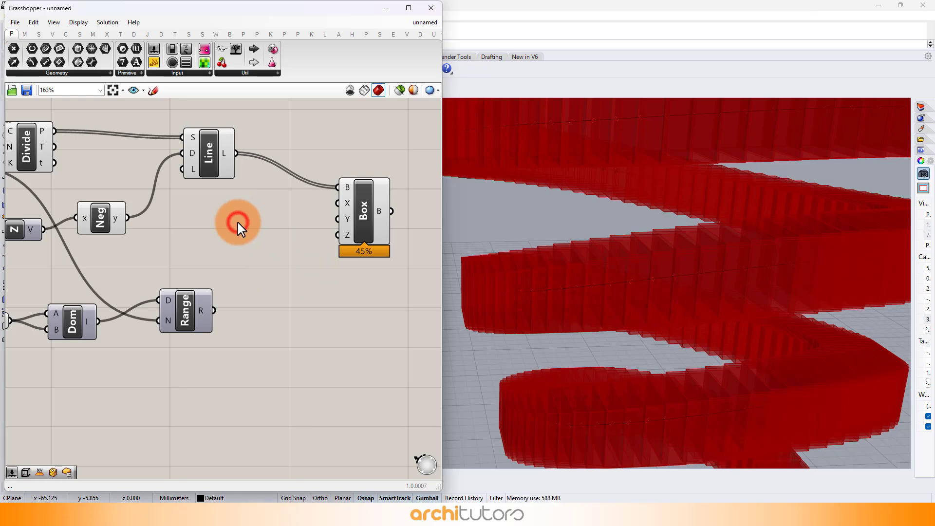
pyautogui.write('50')
pyautogui.press('Return')
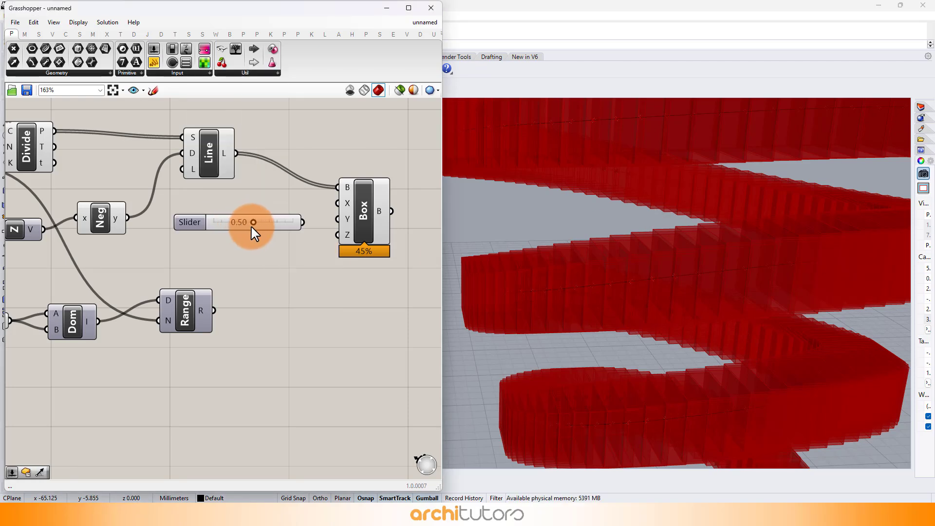
pyautogui.moveTo(253, 227); pyautogui.dragTo(230, 221)
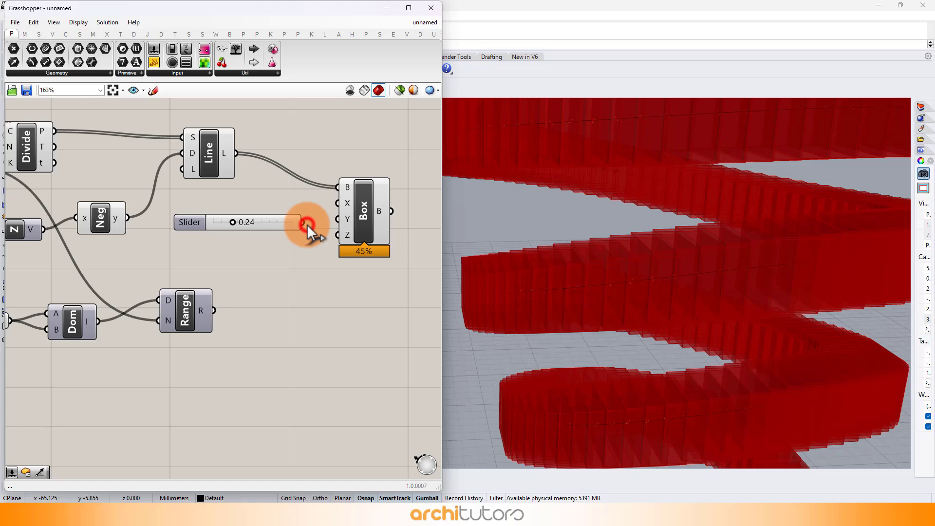
pyautogui.moveTo(304, 222); pyautogui.dragTo(364, 207)
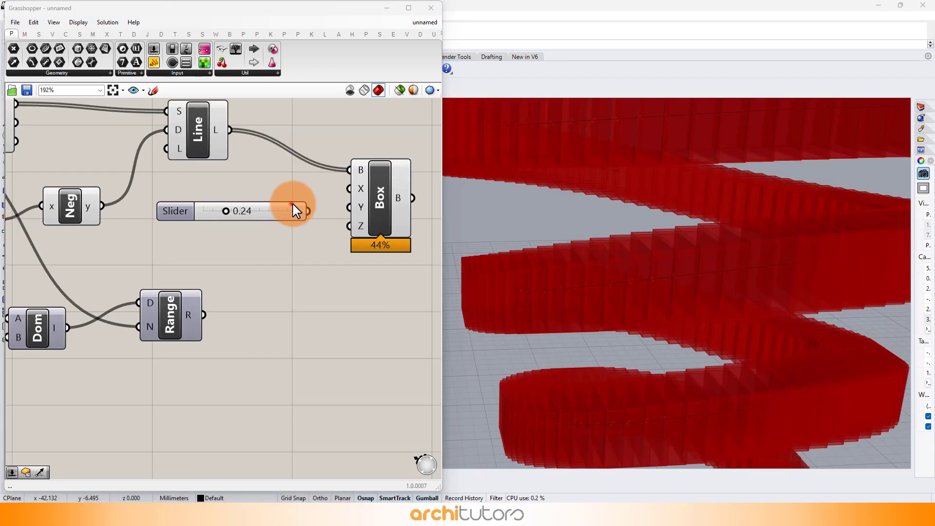
pyautogui.moveTo(292, 209); pyautogui.dragTo(348, 207)
pyautogui.moveTo(200, 213); pyautogui.dragTo(180, 212)
pyautogui.scroll(-8, 789, 240)
pyautogui.moveTo(674, 233); pyautogui.dragTo(728, 265, button='right')
# - Add a Graph Mapper component beside the Range component and shrink its frame
pyautogui.click(279, 273)
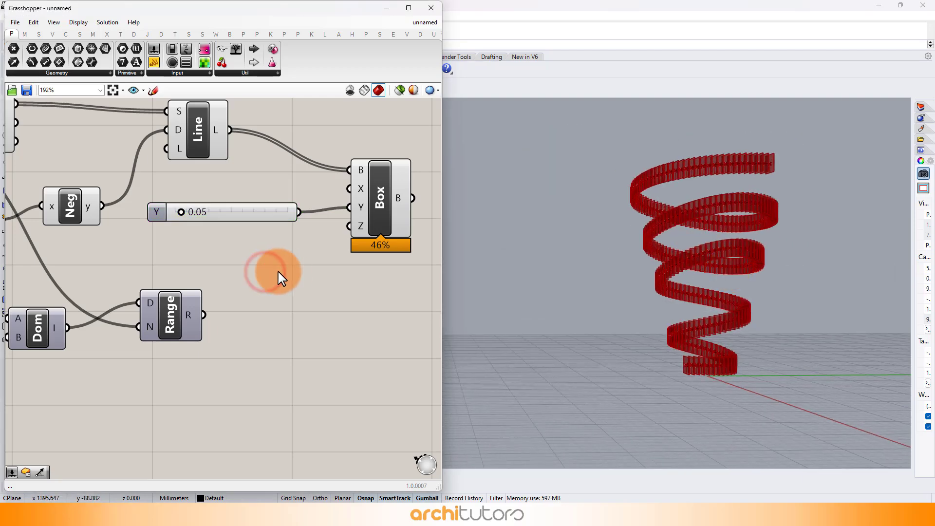
pyautogui.doubleClick(284, 306)
pyautogui.write('GRA')
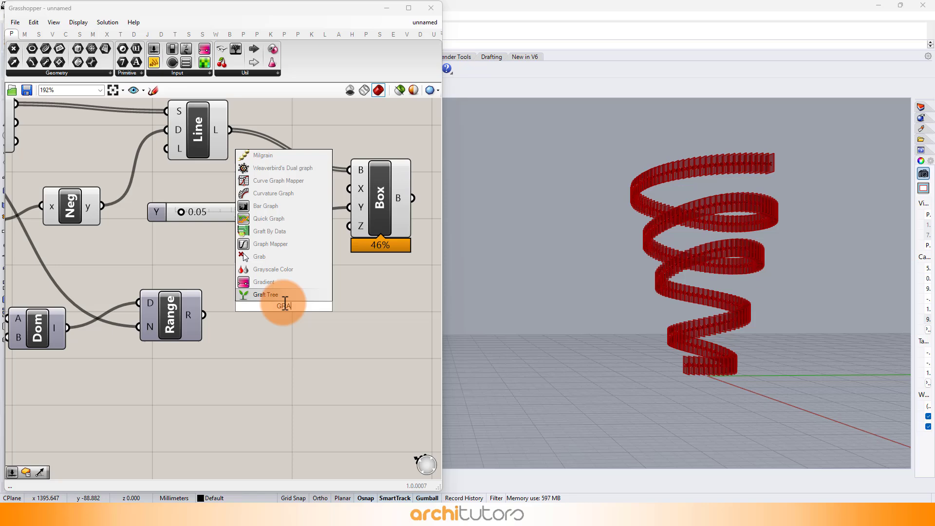
pyautogui.click(270, 244)
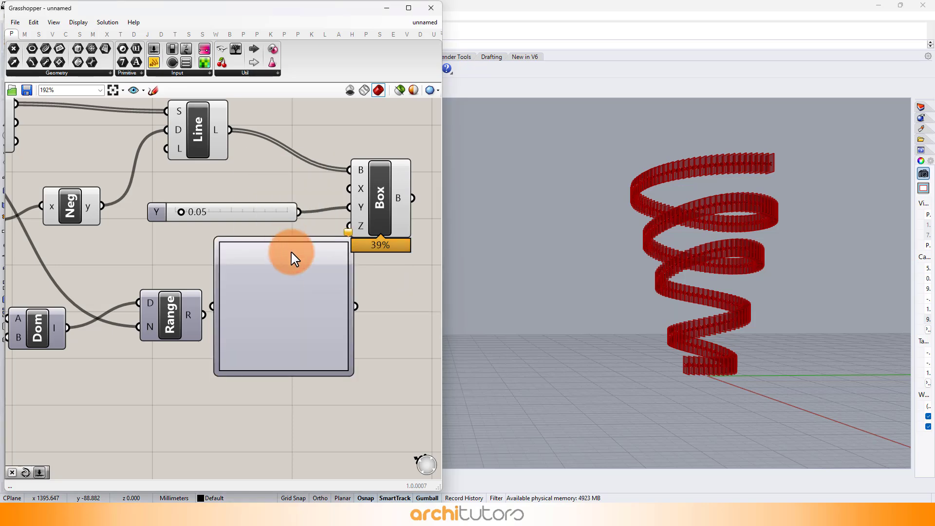
pyautogui.moveTo(363, 376); pyautogui.dragTo(303, 318)
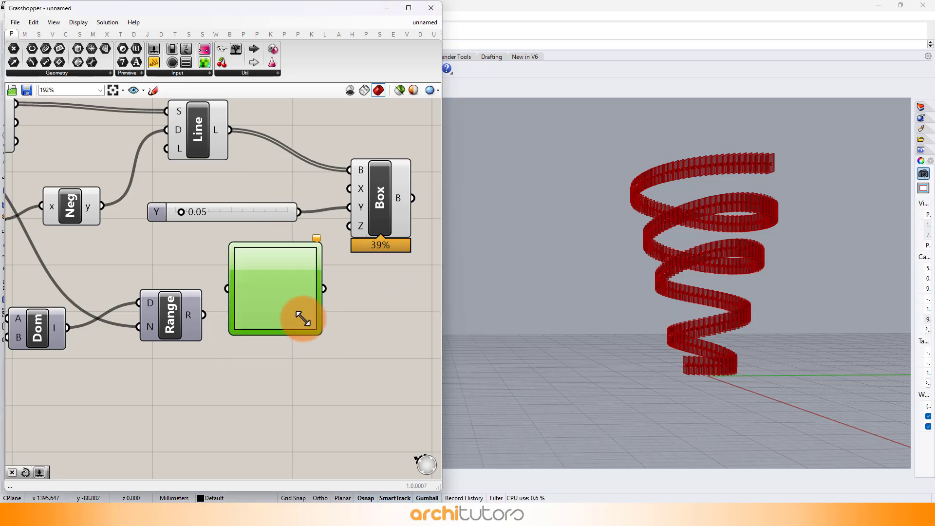
# - Set the Graph Mapper's graph type to Parabola and connect the Range output to its input
pyautogui.rightClick(317, 323)
pyautogui.moveTo(335, 432)
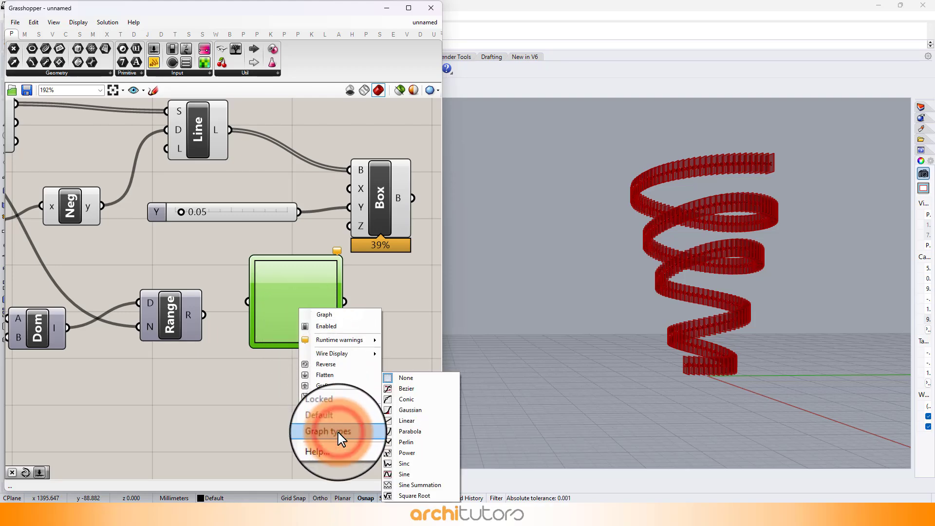
pyautogui.click(409, 428)
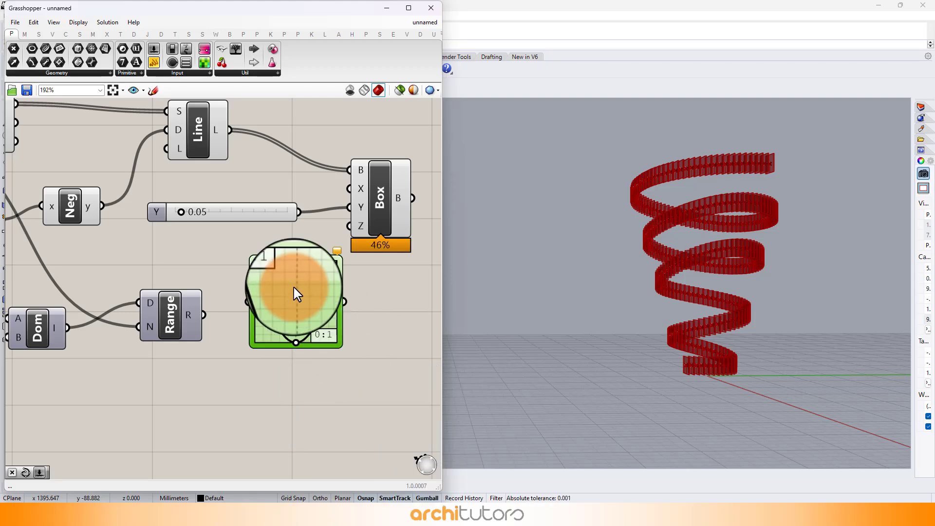
pyautogui.scroll(1, 292, 290)
pyautogui.scroll(2, 277, 299)
pyautogui.moveTo(319, 312); pyautogui.dragTo(281, 313)
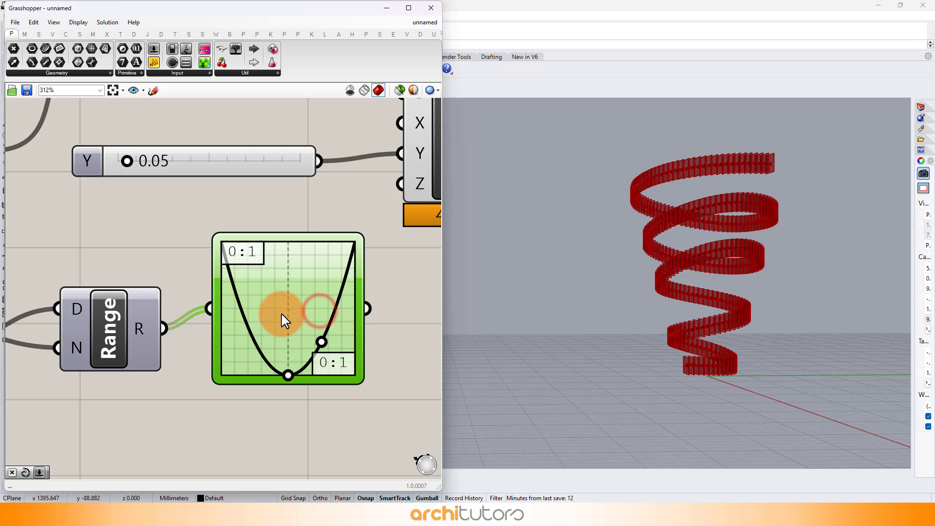
# - Flatten the Graph Mapper's parabola and connect the mapper's output to the Center Box's Z input
pyautogui.scroll(1, 305, 336)
pyautogui.moveTo(307, 341); pyautogui.dragTo(336, 324)
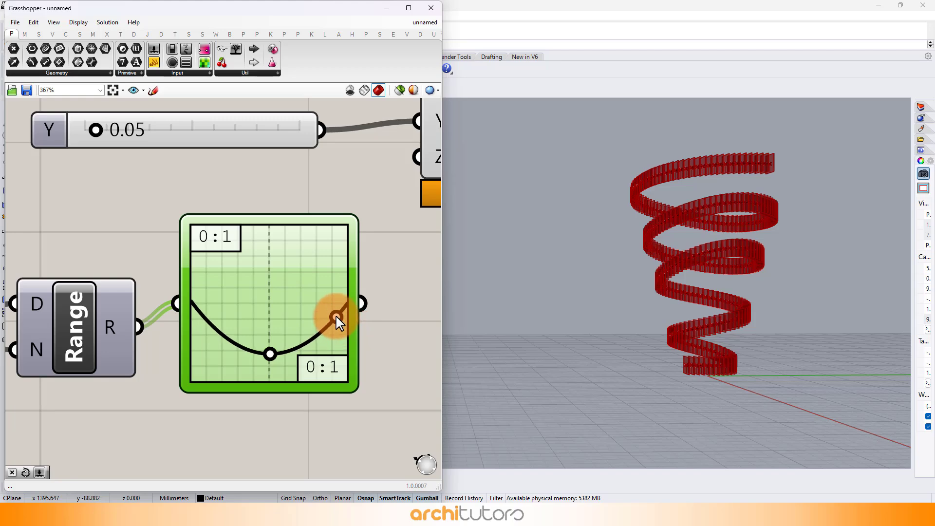
pyautogui.scroll(-1, 339, 322)
pyautogui.moveTo(380, 214); pyautogui.dragTo(403, 182)
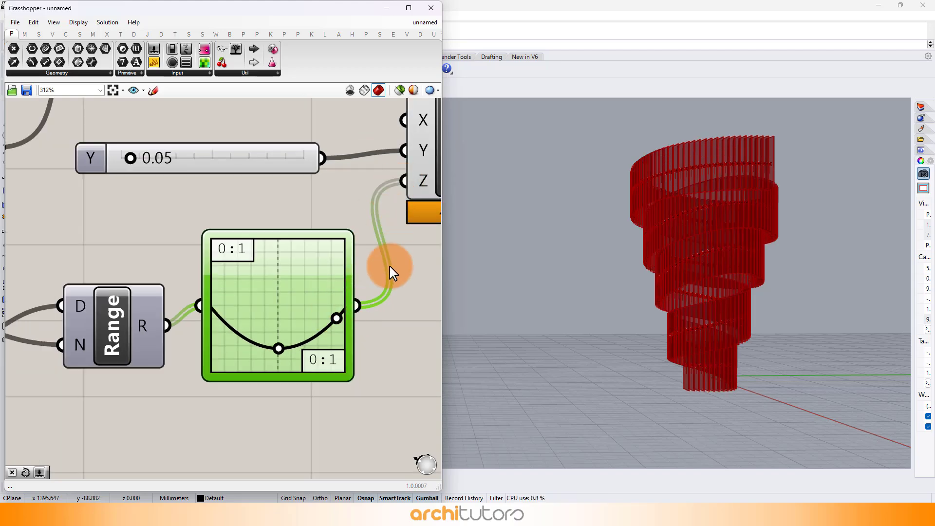
# - Raise the lowest point of the Graph Mapper's parabola to make the boxes along the spiral shorter
pyautogui.moveTo(716, 258); pyautogui.dragTo(686, 261, button='right')
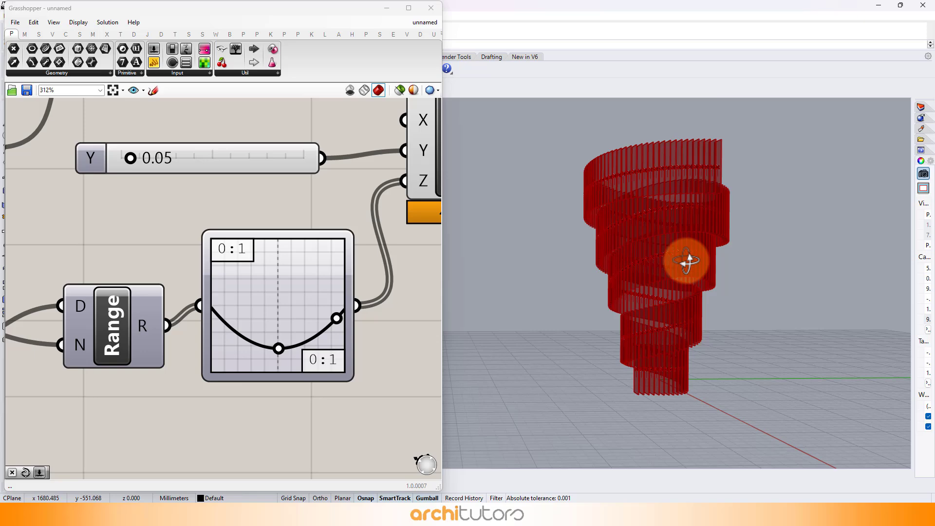
pyautogui.moveTo(280, 351)
pyautogui.mouseDown()
pyautogui.moveTo(278, 328)
pyautogui.moveTo(279, 336)
pyautogui.mouseUp()
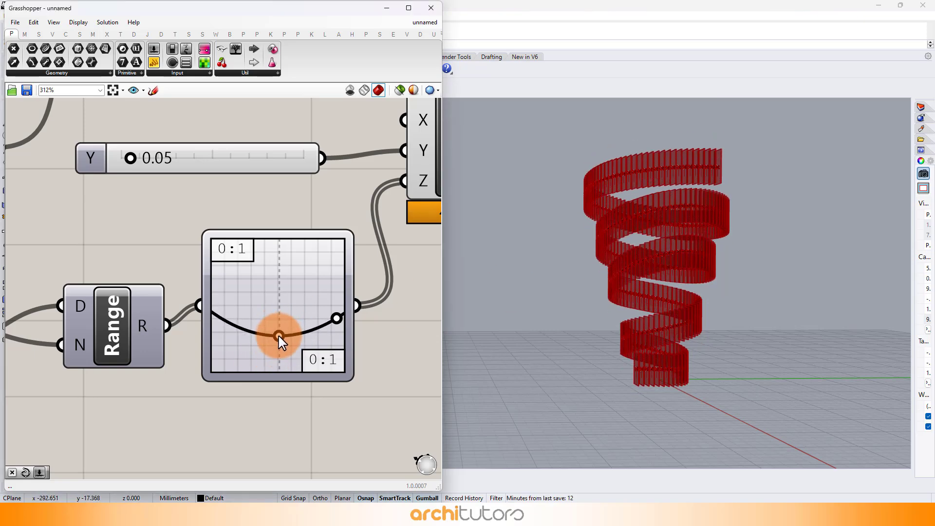
pyautogui.moveTo(666, 331); pyautogui.dragTo(684, 318, button='right')
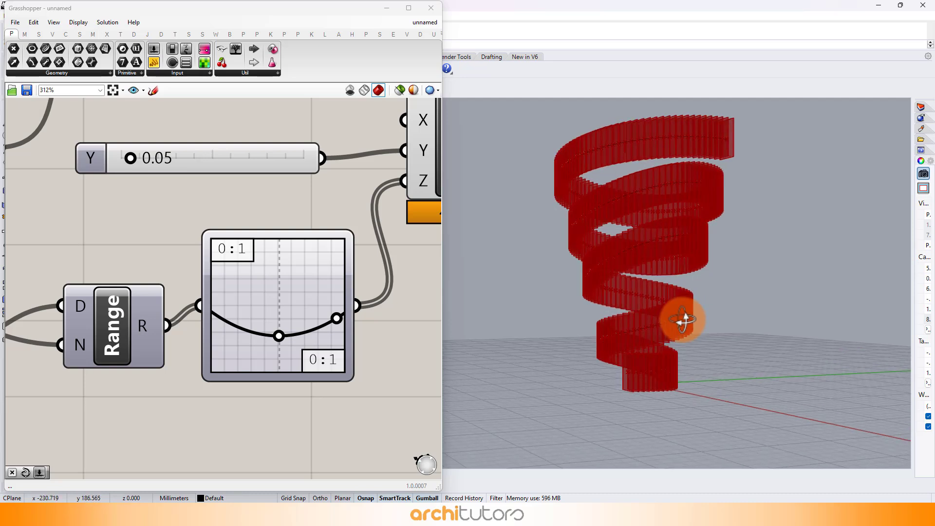
pyautogui.moveTo(266, 339); pyautogui.dragTo(274, 334)
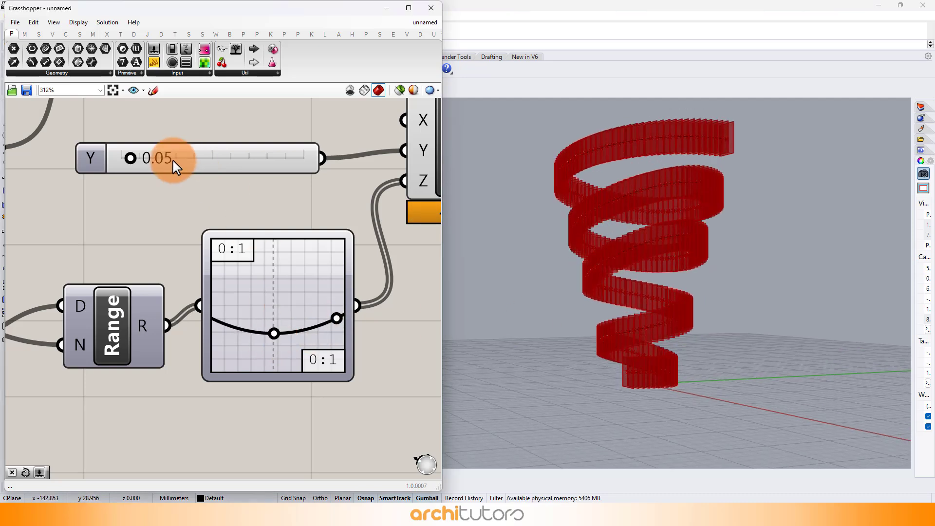
# - Set the Center Box's Y slider to 0.19 and inspect the box widths close up
pyautogui.moveTo(165, 161); pyautogui.dragTo(159, 161)
pyautogui.moveTo(637, 176); pyautogui.dragTo(538, 196, button='right')
pyautogui.scroll(6, 595, 192)
pyautogui.scroll(-2, 267, 205)
pyautogui.scroll(-3, 292, 224)
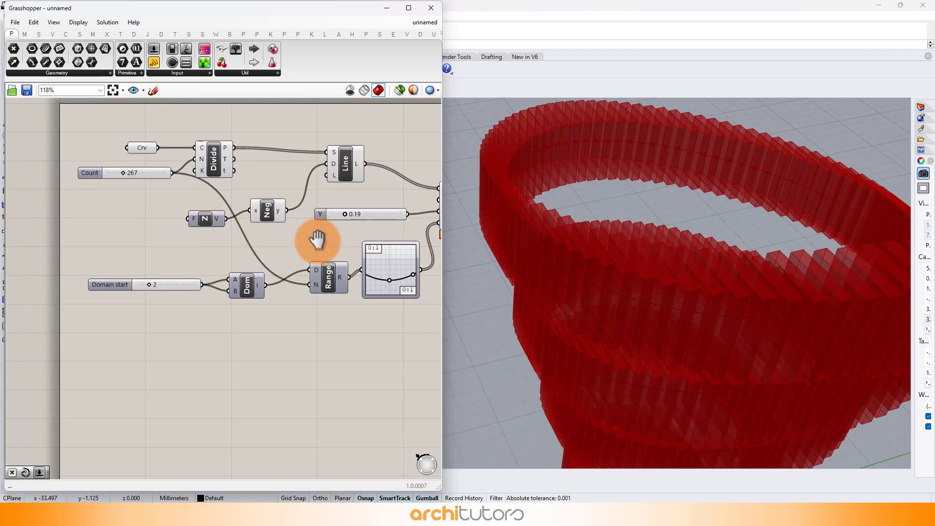
# - Set the Divide component's Count slider to 125 and inspect the box spacing along the spiral
pyautogui.scroll(5, 234, 192)
pyautogui.moveTo(202, 194); pyautogui.dragTo(174, 195)
pyautogui.scroll(-5, 673, 211)
pyautogui.scroll(3, 714, 277)
pyautogui.scroll(3, 692, 294)
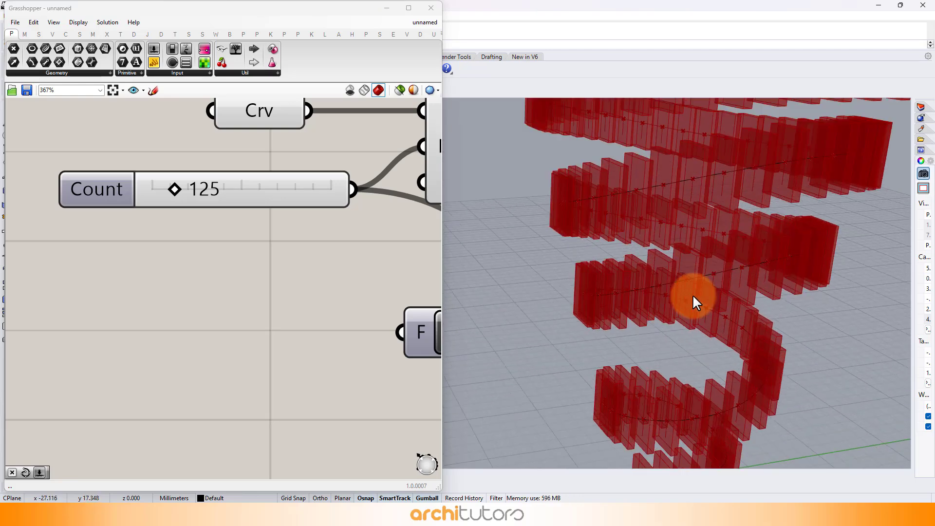
# - Set the Center Box's Y slider to 0.11 and check the gaps between the boxes
pyautogui.scroll(-5, 98, 234)
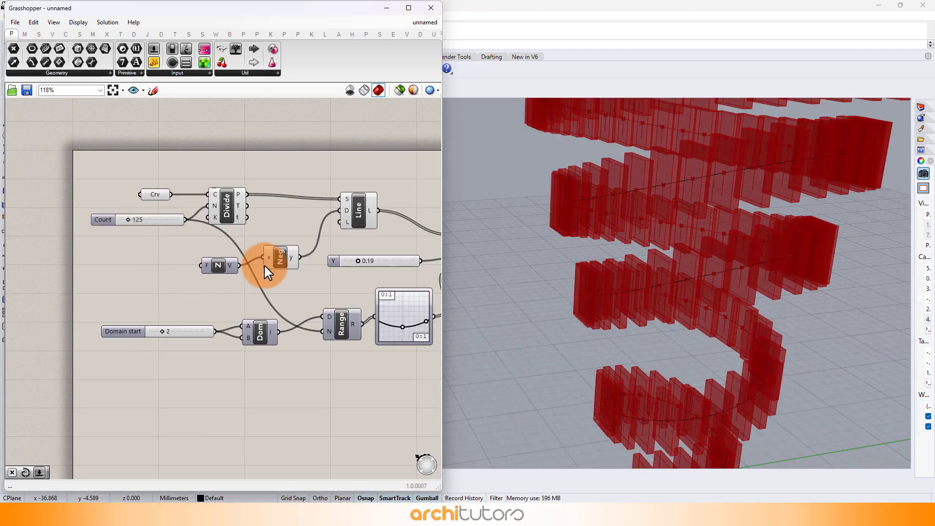
pyautogui.scroll(4, 319, 270)
pyautogui.moveTo(254, 263)
pyautogui.mouseDown()
pyautogui.moveTo(245, 266)
pyautogui.moveTo(269, 268)
pyautogui.moveTo(250, 267)
pyautogui.mouseUp()
pyautogui.scroll(-1, 241, 266)
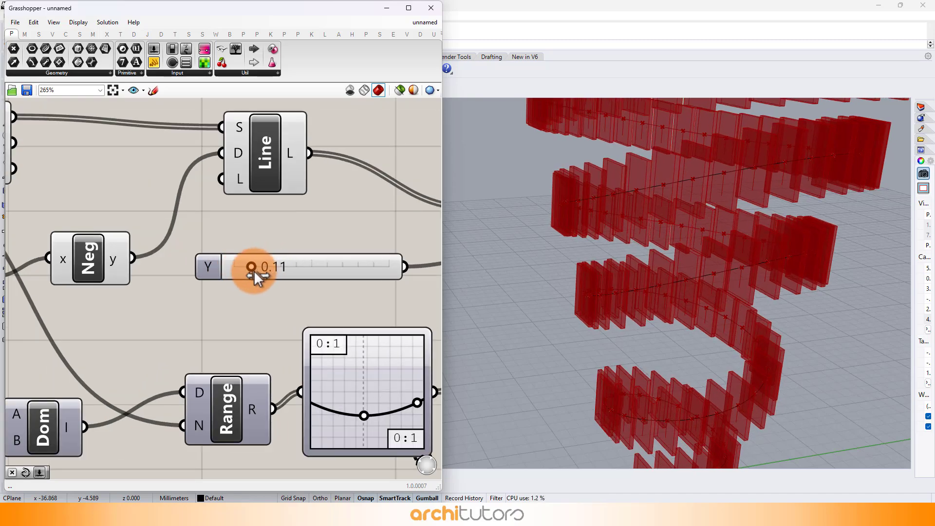
pyautogui.scroll(-2, 251, 267)
pyautogui.moveTo(665, 203); pyautogui.dragTo(614, 174, button='right')
# - Set the Divide component's Count slider to 357 and check the whole spiral
pyautogui.moveTo(73, 229); pyautogui.dragTo(232, 266, button='right')
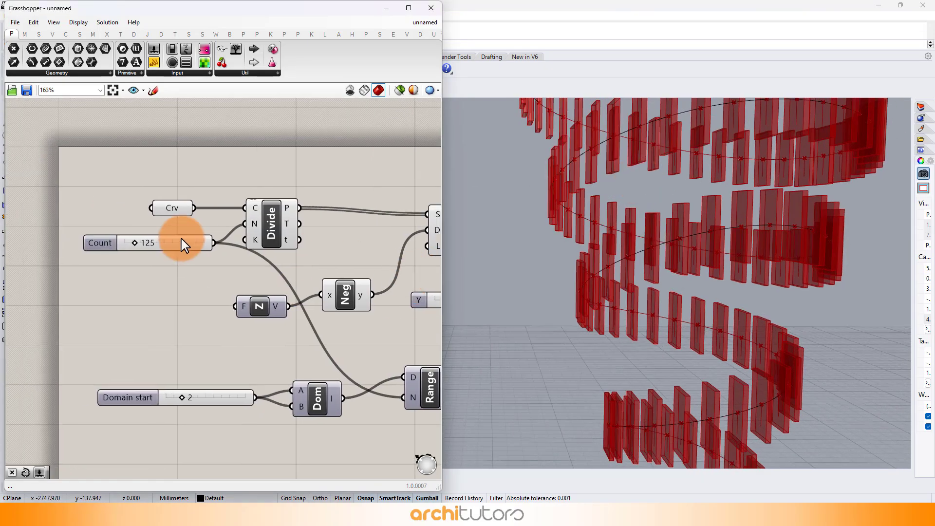
pyautogui.scroll(4, 152, 236)
pyautogui.moveTo(112, 249); pyautogui.dragTo(153, 248)
pyautogui.moveTo(652, 228); pyautogui.dragTo(620, 244, button='right')
pyautogui.scroll(-4, 201, 263)
# - Adjust the parabola's lowest point in the Graph Mapper slightly to fine-tune the box heights
pyautogui.moveTo(374, 307); pyautogui.dragTo(242, 254, button='right')
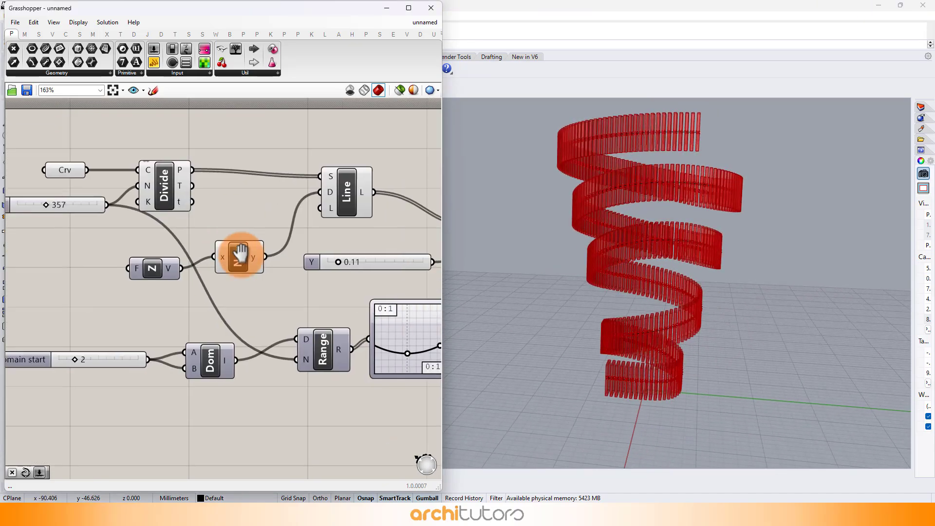
pyautogui.scroll(-1, 242, 255)
pyautogui.moveTo(332, 300); pyautogui.dragTo(195, 264, button='right')
pyautogui.scroll(5, 232, 304)
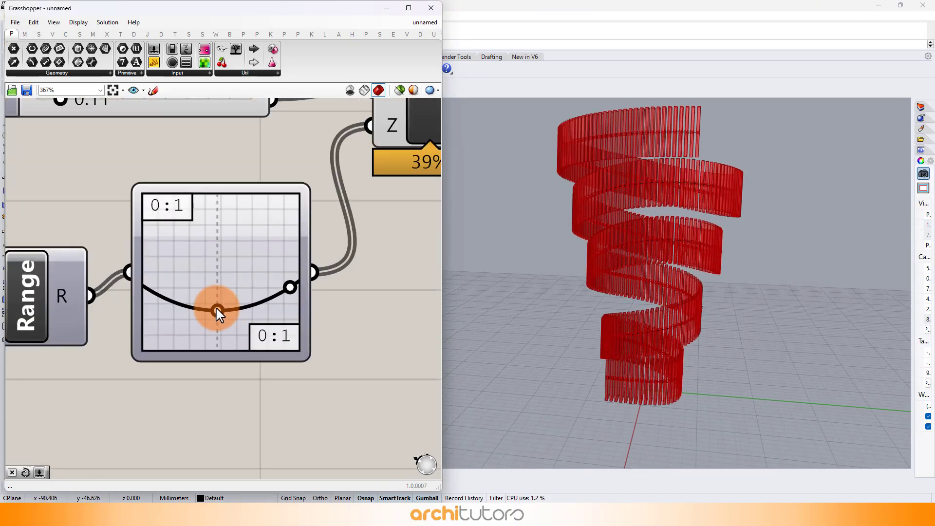
pyautogui.moveTo(217, 310); pyautogui.dragTo(220, 302)
# - Change the Graph Mapper's graph type to Sine and shorten the wave's period
pyautogui.rightClick(231, 253)
pyautogui.moveTo(278, 374)
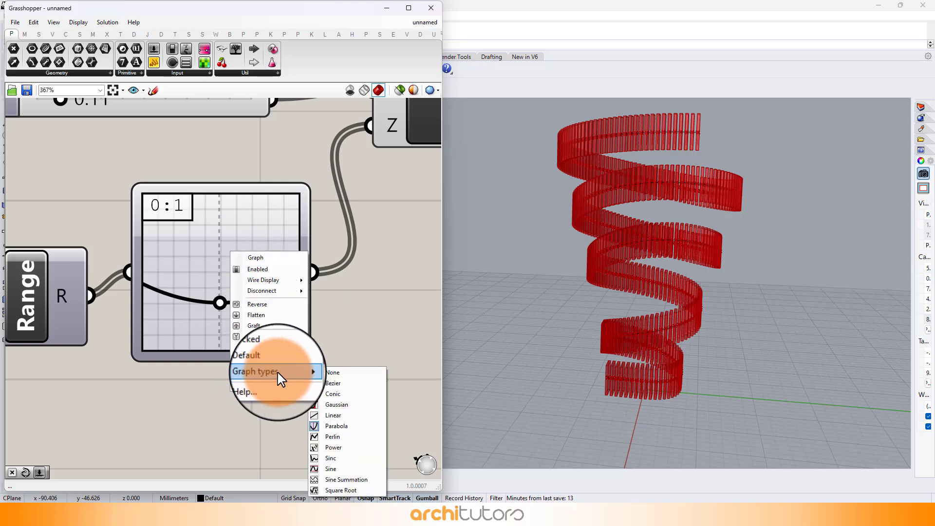
pyautogui.click(341, 469)
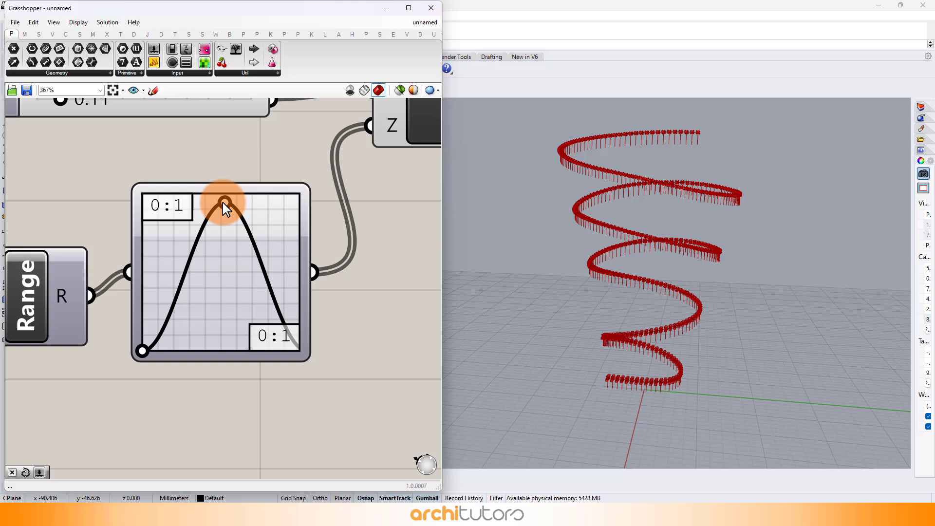
pyautogui.moveTo(223, 205); pyautogui.dragTo(189, 210)
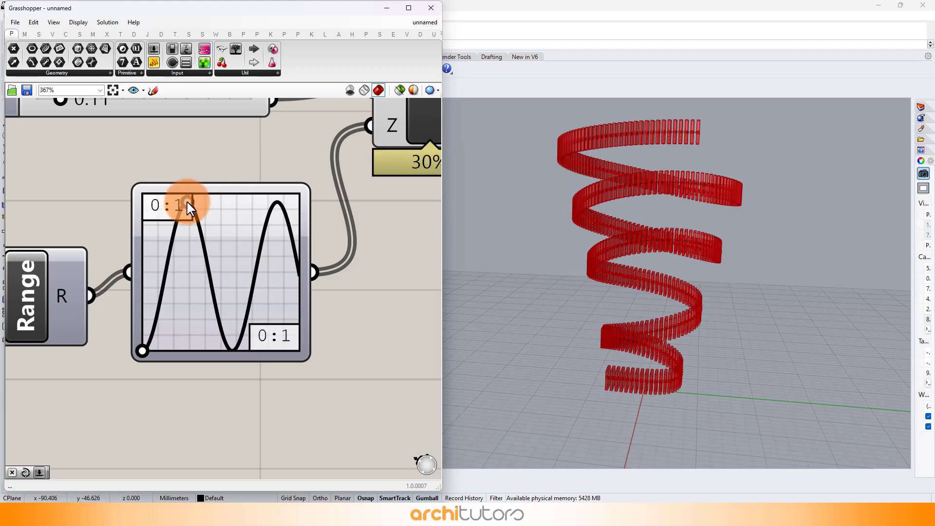
# - Set the Center Box's Y slider to 0.13 and lower the sine curve's peak in the Graph Mapper
pyautogui.moveTo(119, 122); pyautogui.dragTo(136, 175, button='right')
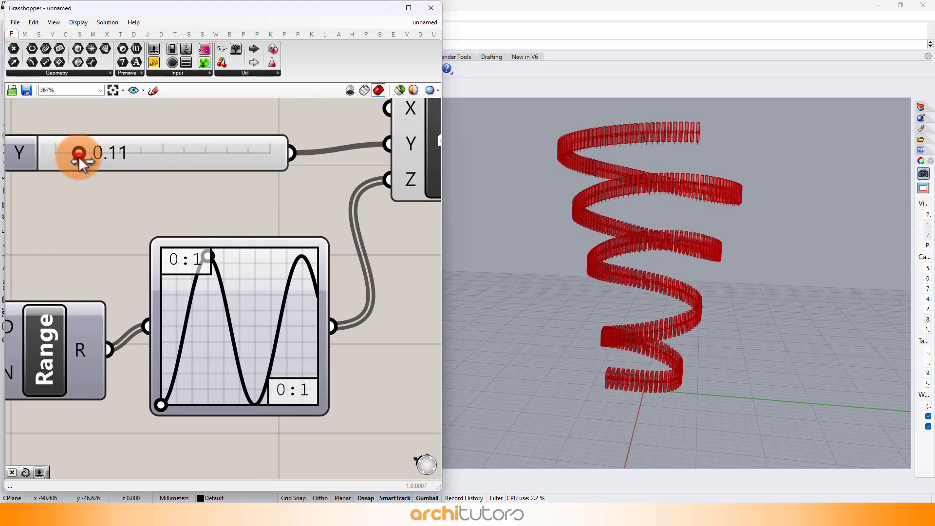
pyautogui.moveTo(104, 156); pyautogui.dragTo(83, 157)
pyautogui.moveTo(209, 256); pyautogui.dragTo(226, 295)
# - Switch the Graph Mapper's graph type back to Parabola and slightly adjust both control points of the curve
pyautogui.rightClick(228, 295)
pyautogui.click(286, 422)
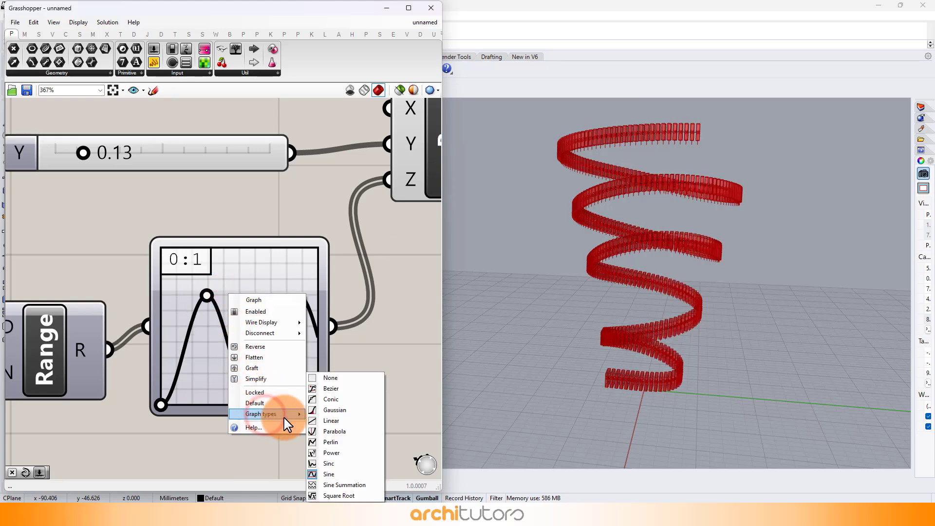
pyautogui.click(326, 431)
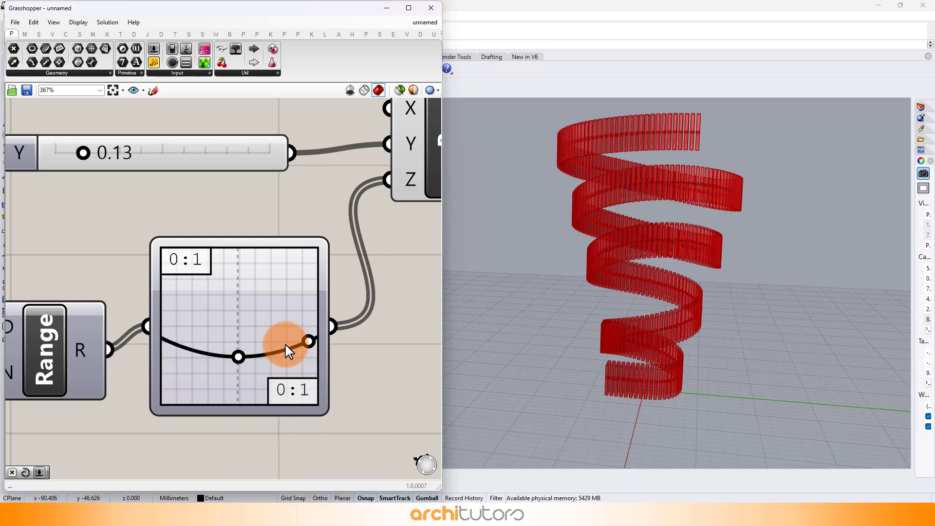
pyautogui.moveTo(308, 339); pyautogui.dragTo(307, 339)
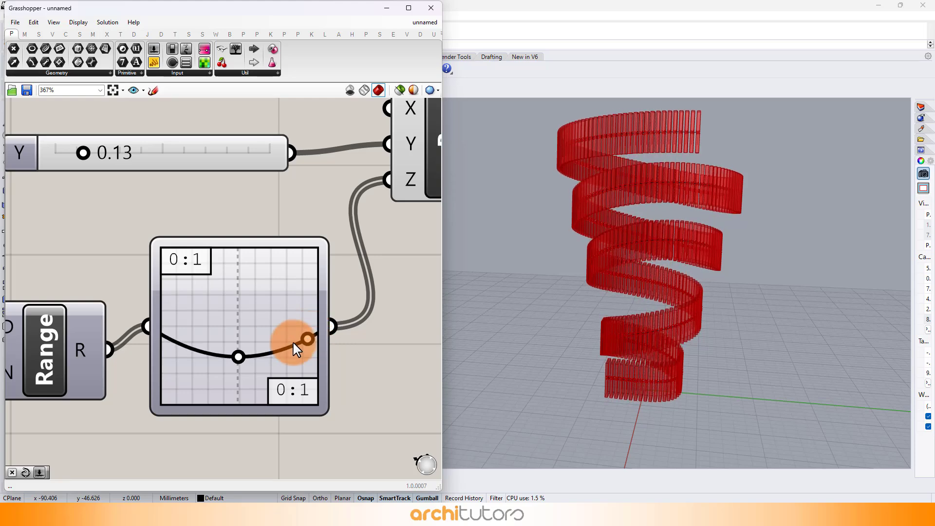
pyautogui.moveTo(238, 356)
pyautogui.mouseDown()
pyautogui.moveTo(240, 346)
pyautogui.moveTo(240, 355)
pyautogui.mouseUp()
# - Bake the Center Box geometry into Rhino on the Default layer
pyautogui.moveTo(673, 298); pyautogui.dragTo(662, 269, button='right')
pyautogui.scroll(-5, 240, 219)
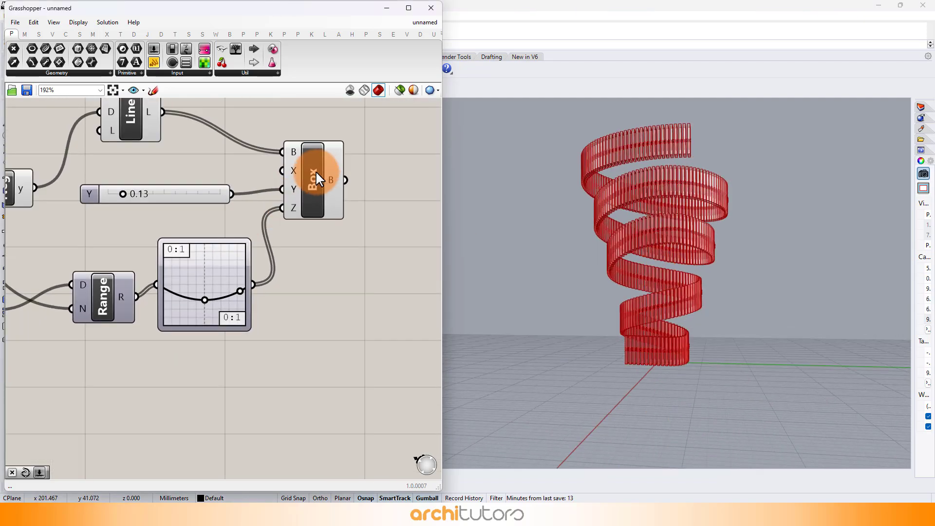
pyautogui.rightClick(317, 176)
pyautogui.click(332, 202)
pyautogui.click(335, 213)
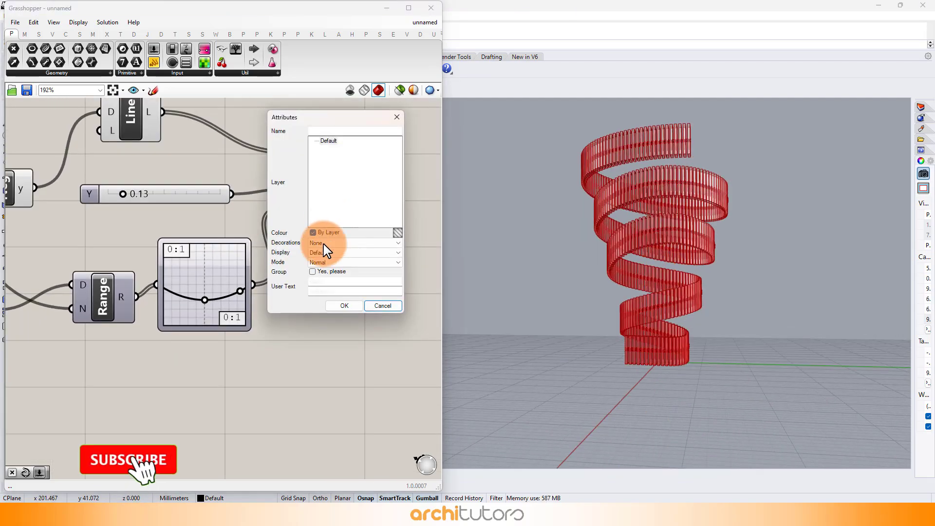
pyautogui.click(329, 306)
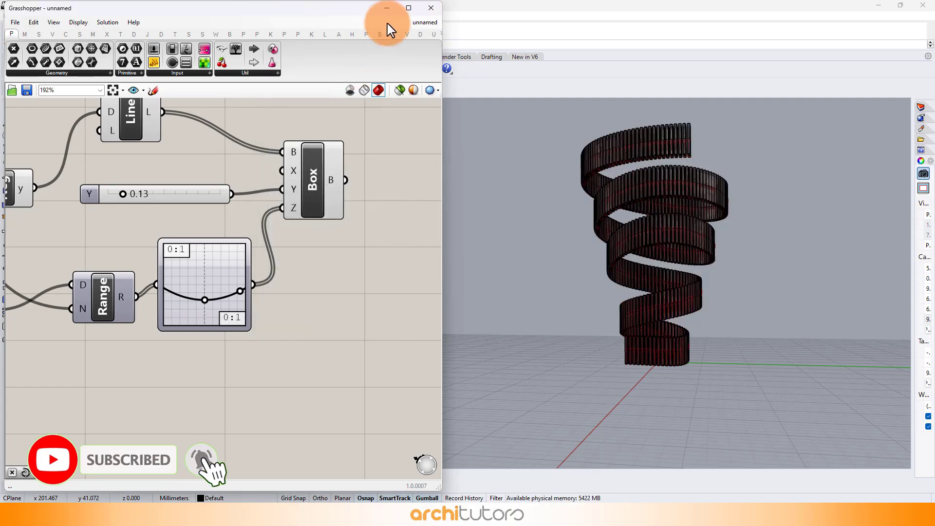
# - Switch to Rhino, set the Perspective viewport's display mode to Rendered and view the baked spiral
pyautogui.click(386, 8)
pyautogui.click(73, 102)
pyautogui.click(62, 149)
pyautogui.scroll(3, 681, 199)
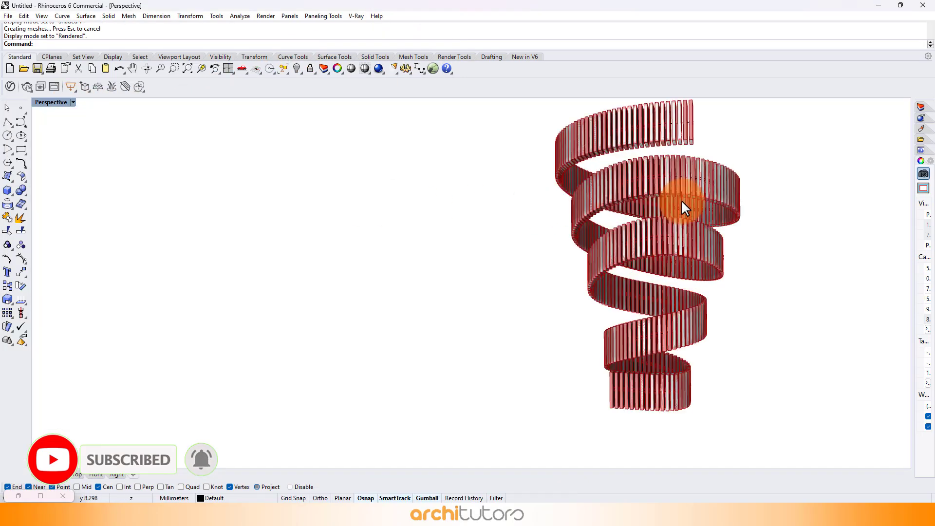
pyautogui.moveTo(111, 468)
pyautogui.mouseDown(button='right')
pyautogui.moveTo(104, 463)
pyautogui.moveTo(344, 309)
pyautogui.moveTo(605, 309)
pyautogui.moveTo(637, 282)
pyautogui.mouseUp(button='right')
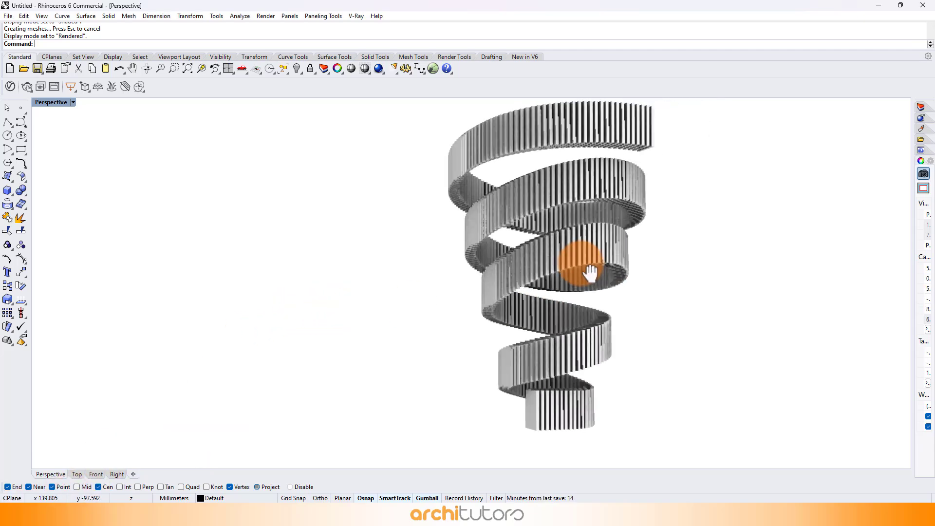